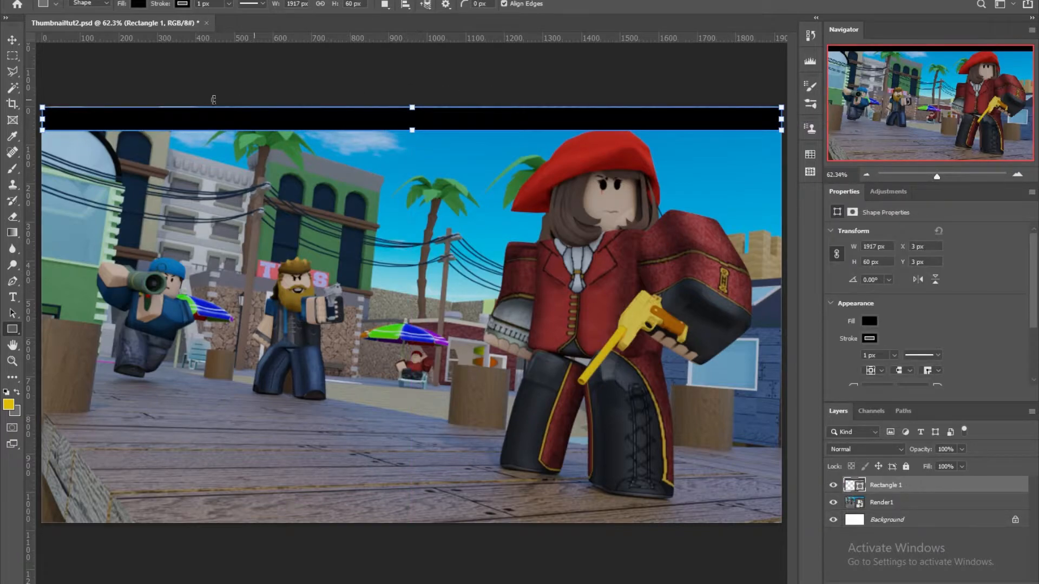
Step: Resize the black bar along the image's upper edge to span the full canvas width, about 1920 by 60 px
key("ctrl+t")
left_click_drag(42, 118, 42, 118)
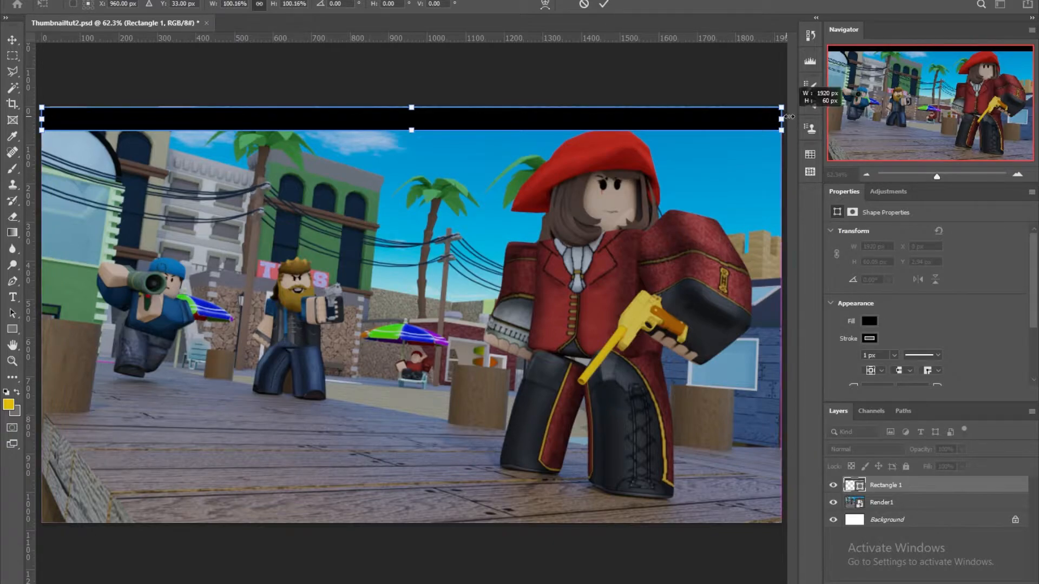
left_click_drag(407, 106, 410, 107)
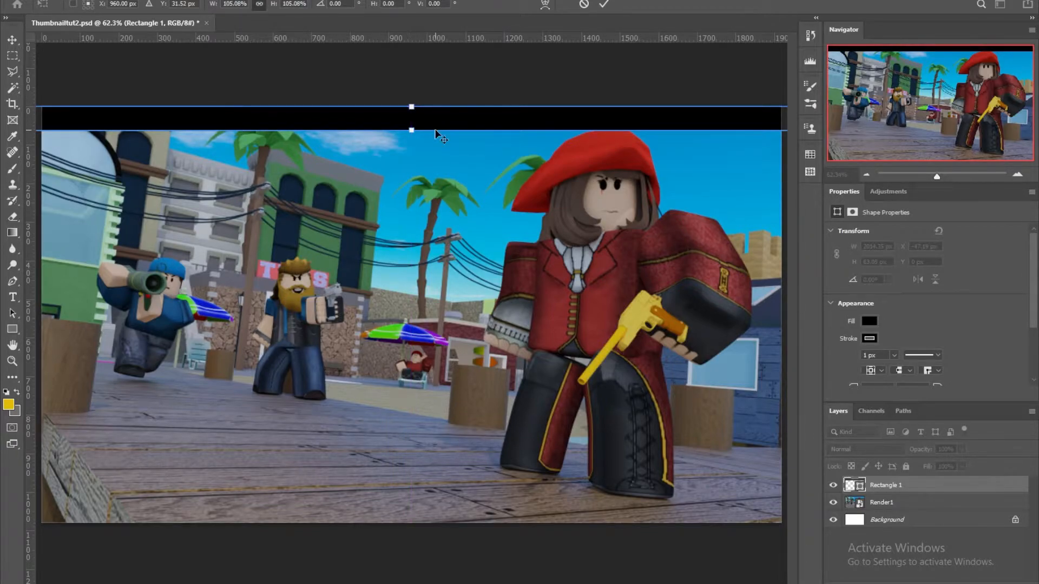
key("Return")
scroll(472, 138, "down", 1)
key("ctrl+t")
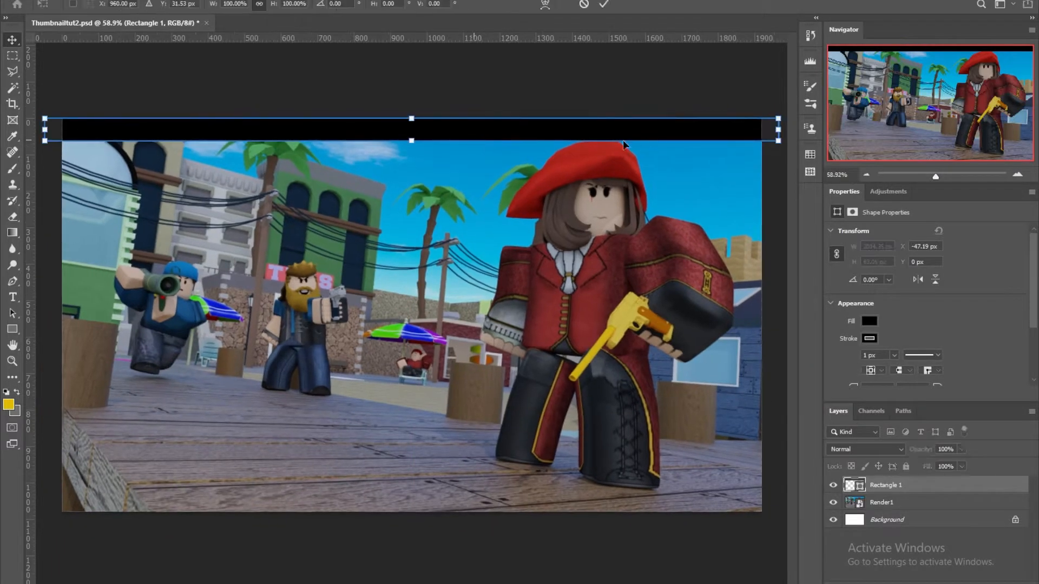
left_click_drag(778, 131, 763, 131)
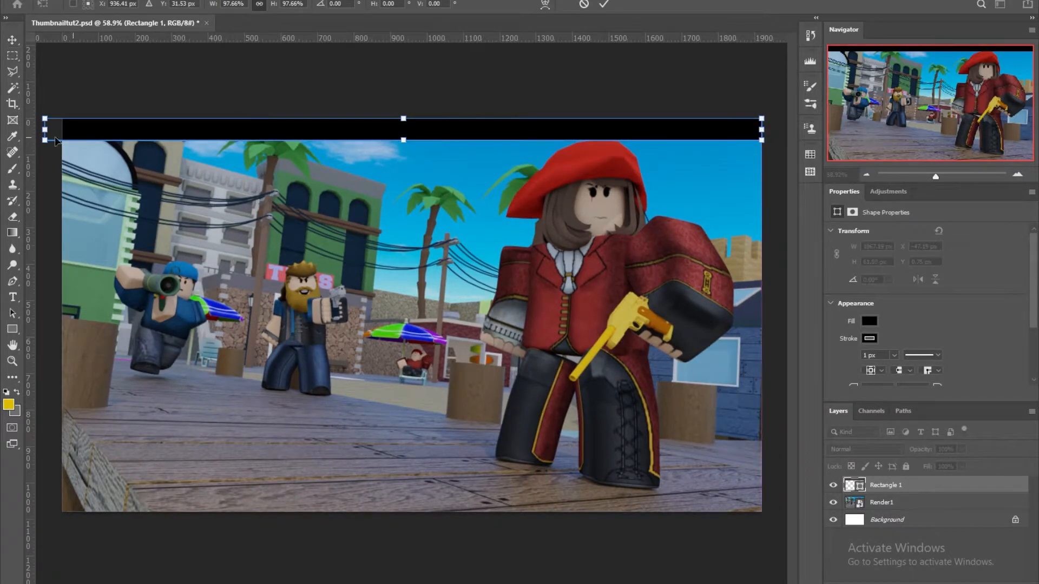
left_click_drag(46, 131, 62, 131)
key("Return")
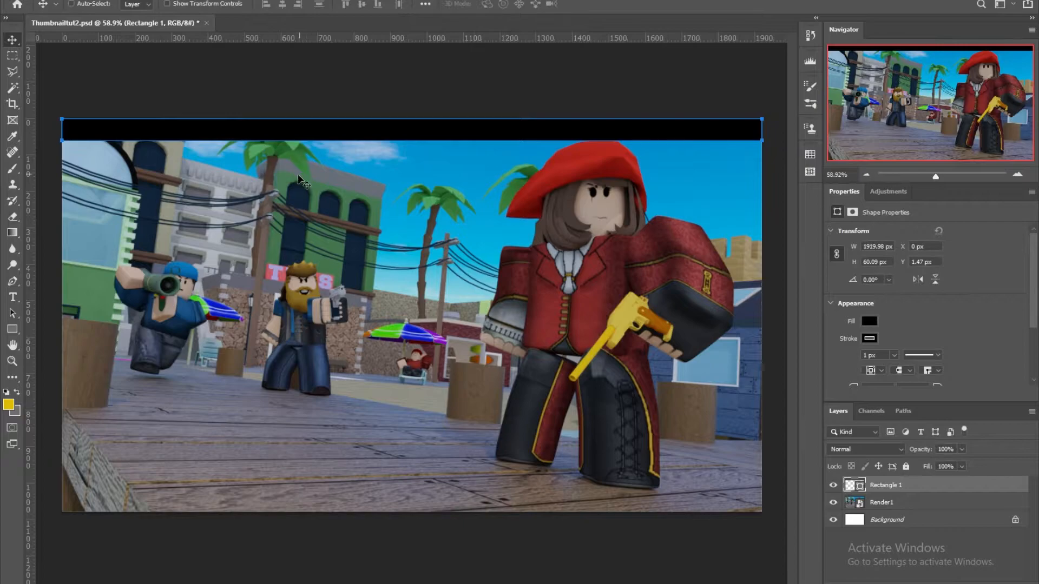
Step: Duplicate the black bar and place the copy along the lower edge of the image
key("ctrl+j")
left_click_drag(441, 102, 486, 442)
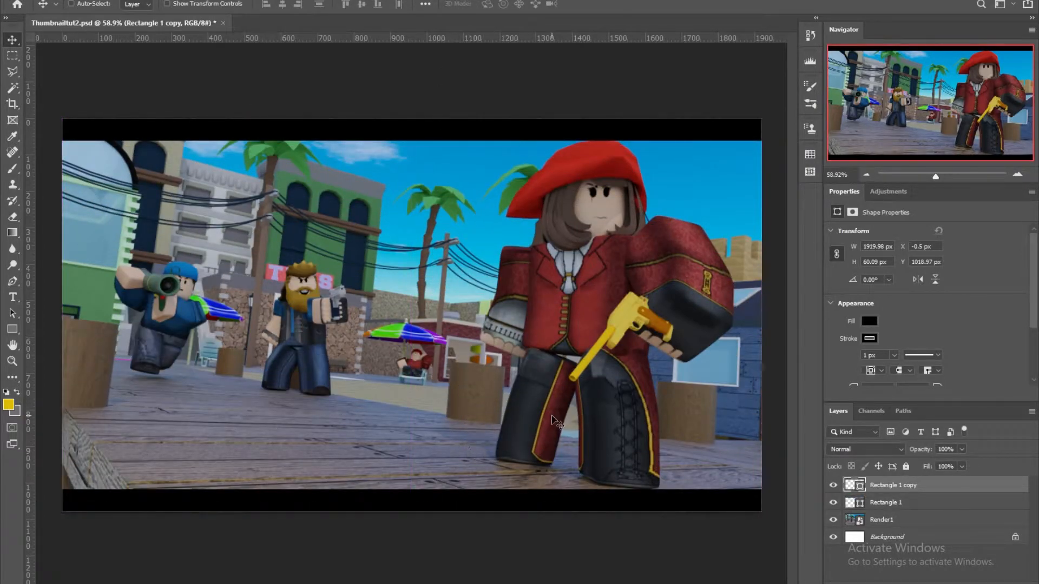
key("ctrl+plus")
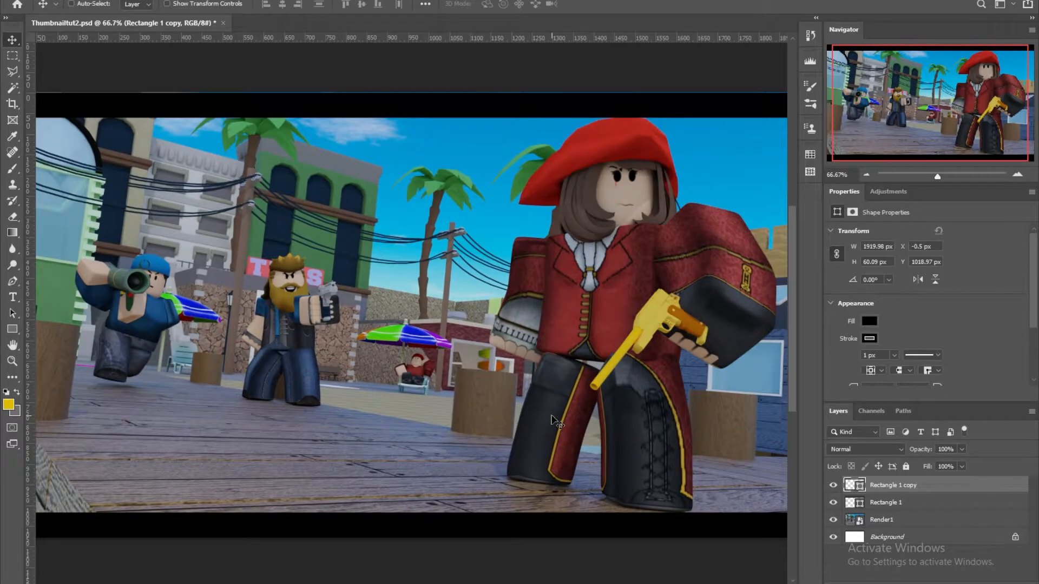
key("ctrl+0")
Step: Group the Rectangle 1 and Rectangle 1 copy layers together
left_click(900, 502)
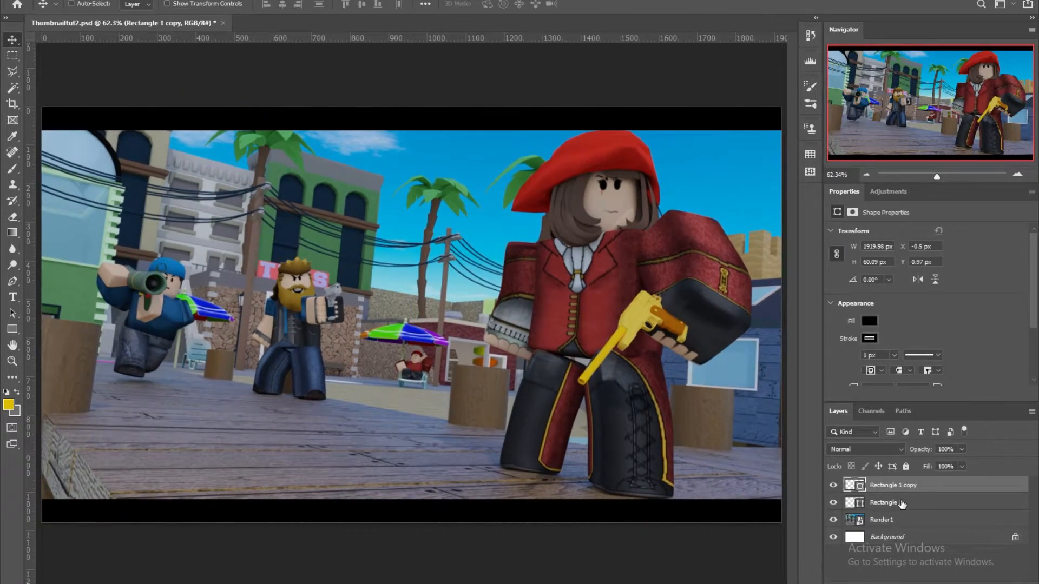
left_click(900, 503, "shift")
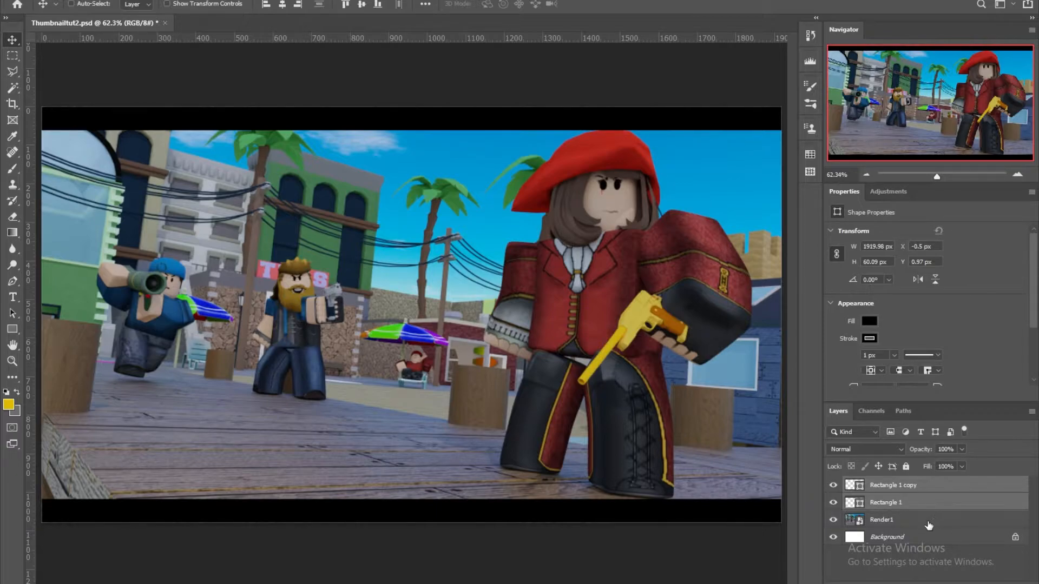
key("ctrl+g")
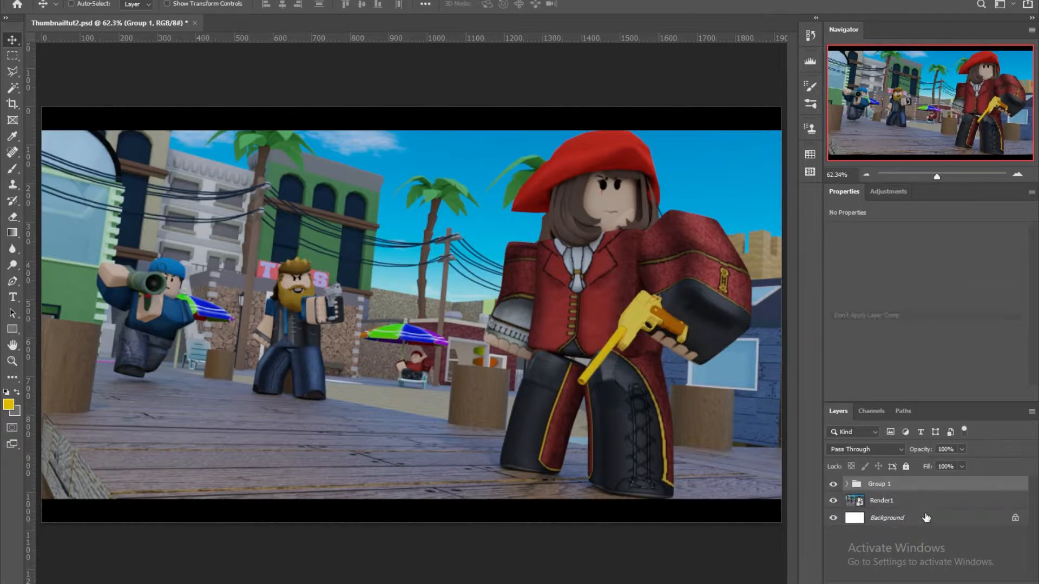
Step: Create an empty layer group directly above Render1 and name it CC
left_click(911, 503)
key("ctrl+g")
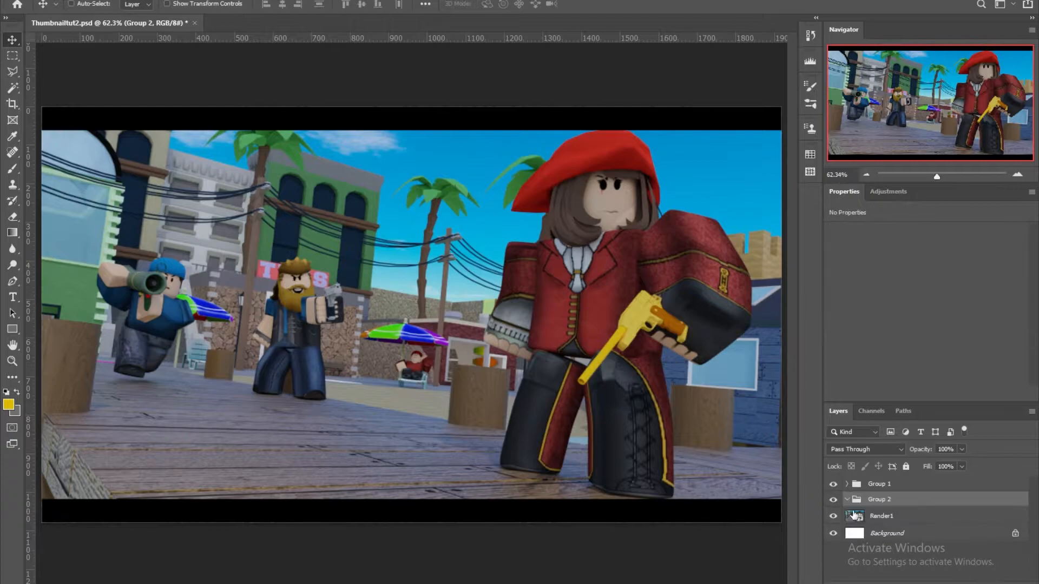
left_click(833, 516)
left_click(834, 517)
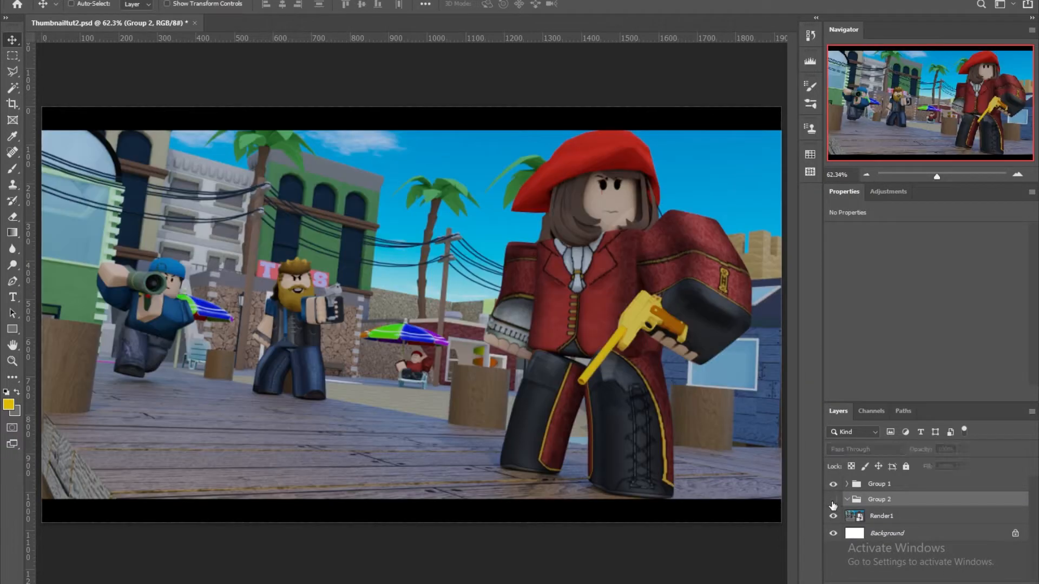
double_click(876, 499)
type("CC")
Step: Add a Vibrance adjustment layer inside the CC group with Saturation at +47, and compare the image with and without it
left_click(891, 191)
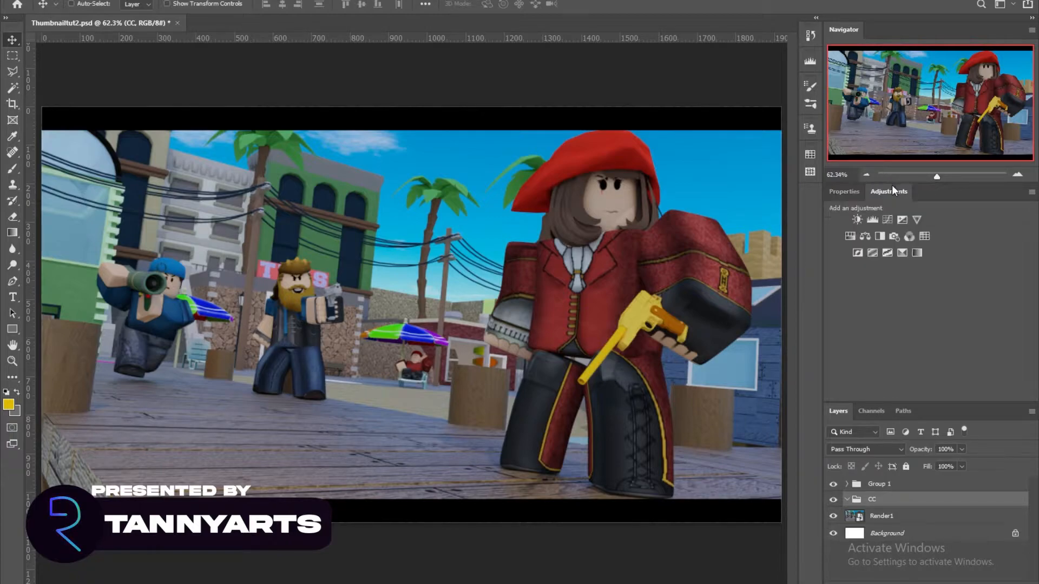
left_click(916, 220)
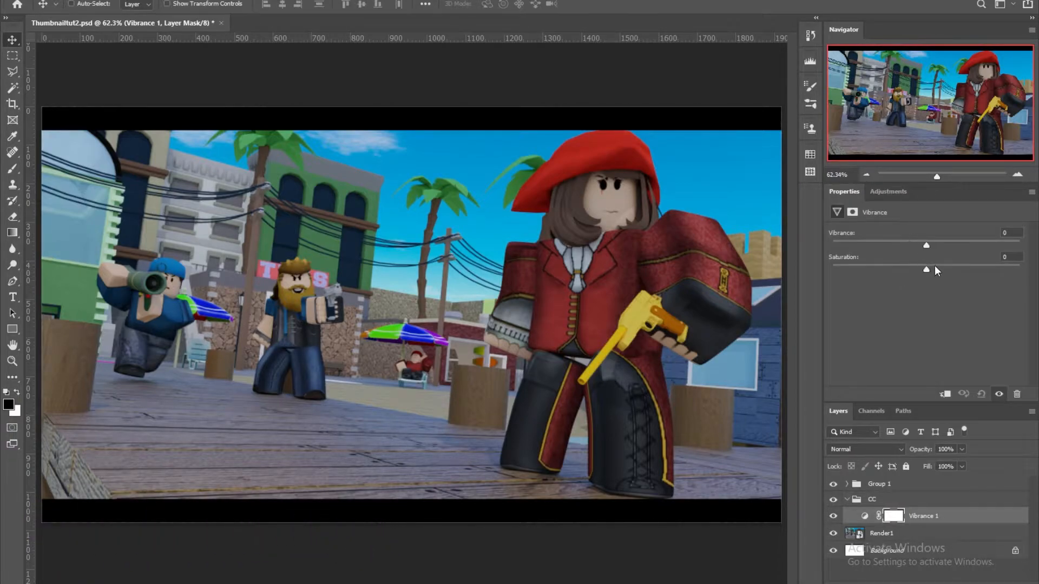
left_click_drag(926, 269, 969, 274)
left_click(833, 516)
left_click(833, 516)
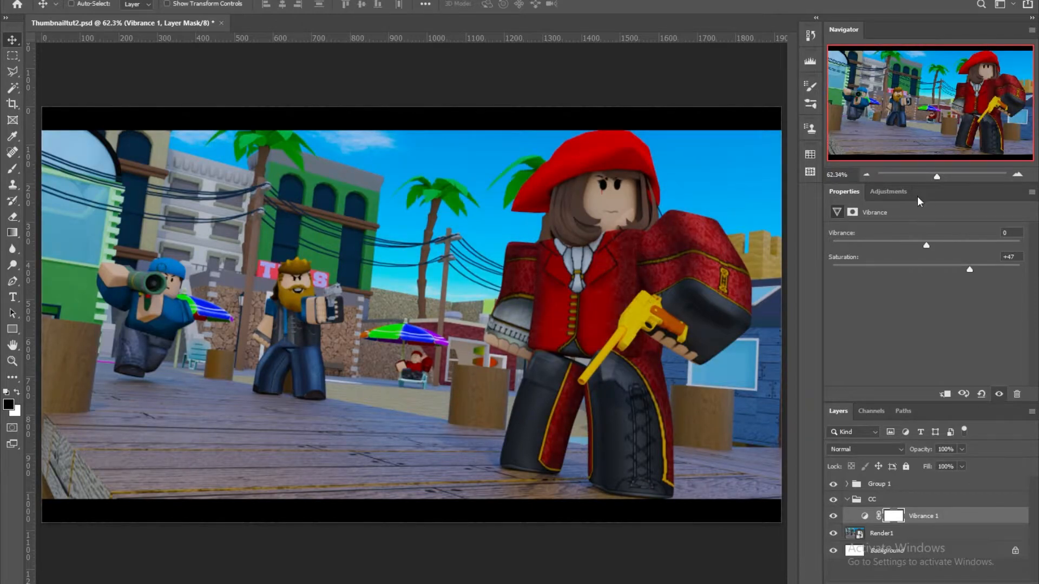
left_click(897, 192)
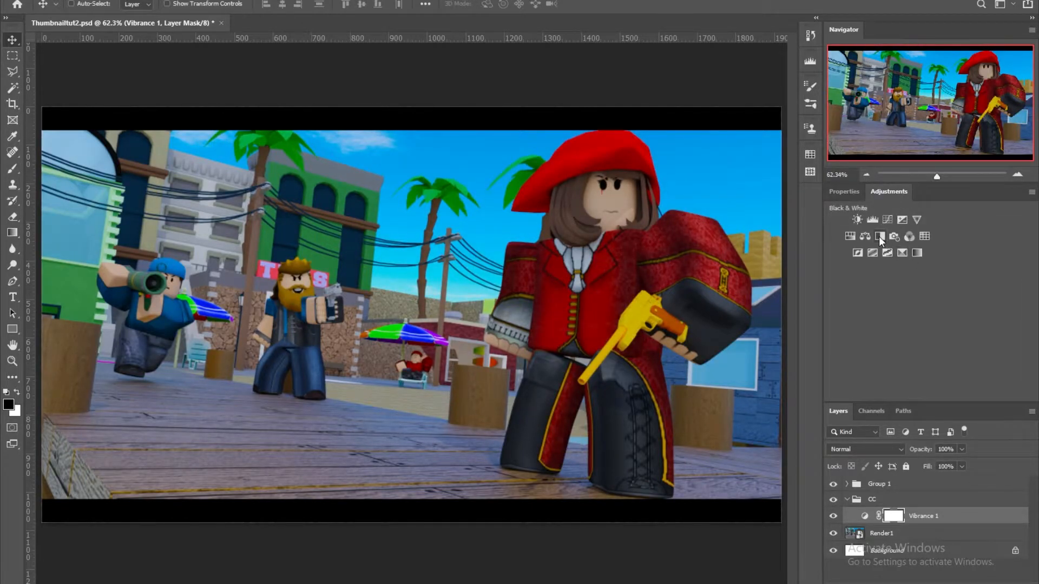
left_click(910, 237)
key("ctrl+z")
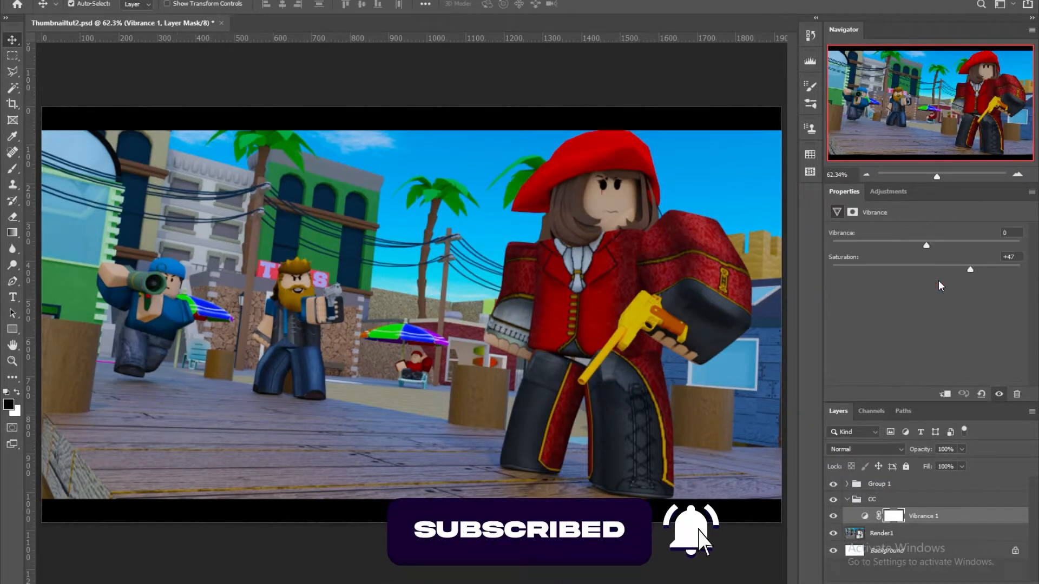
Step: Add a Selective Color adjustment layer to the CC group, setting the Reds to Cyan -67% and Yellow +1%
left_click(892, 192)
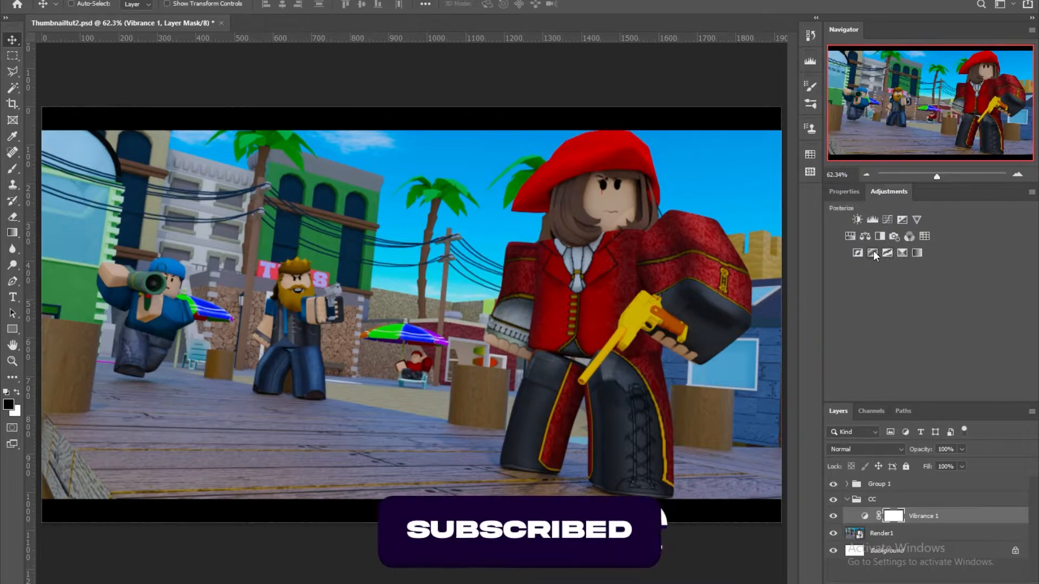
left_click(901, 252)
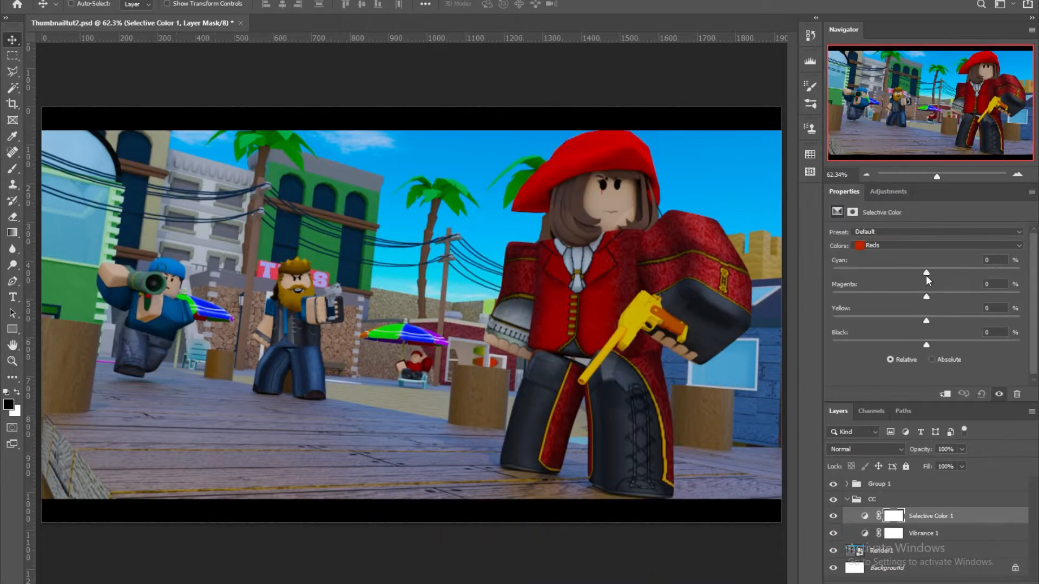
scroll(921, 295, "down", 1)
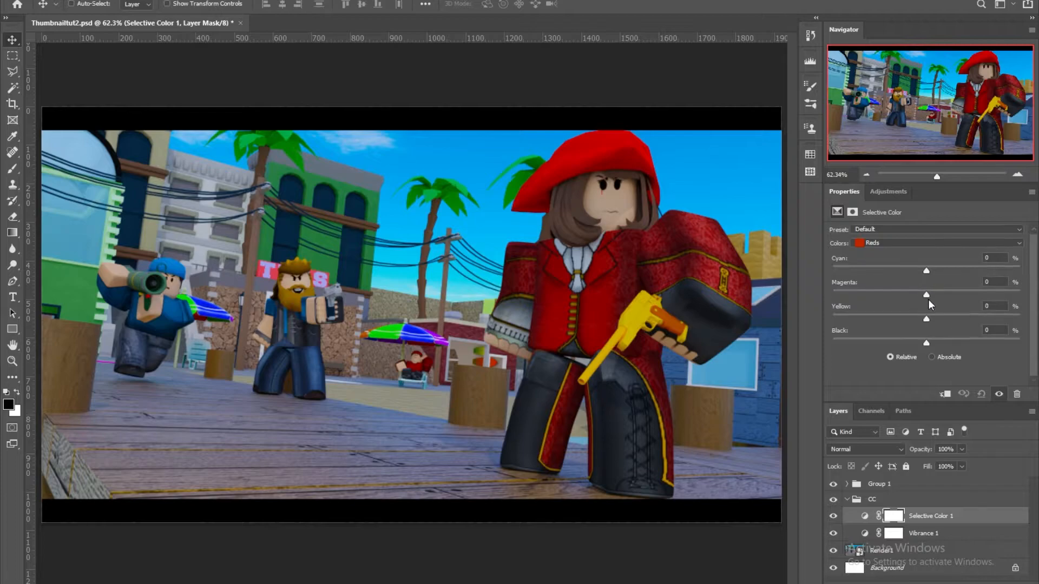
left_click_drag(927, 266, 864, 285)
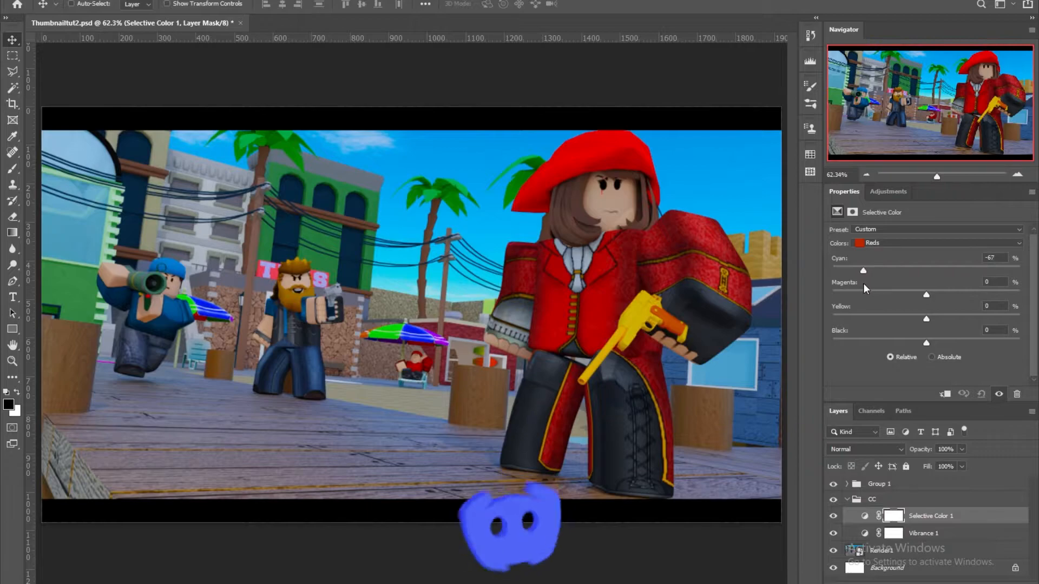
left_click(833, 517)
left_click(833, 516)
left_click(833, 516)
left_click(833, 517)
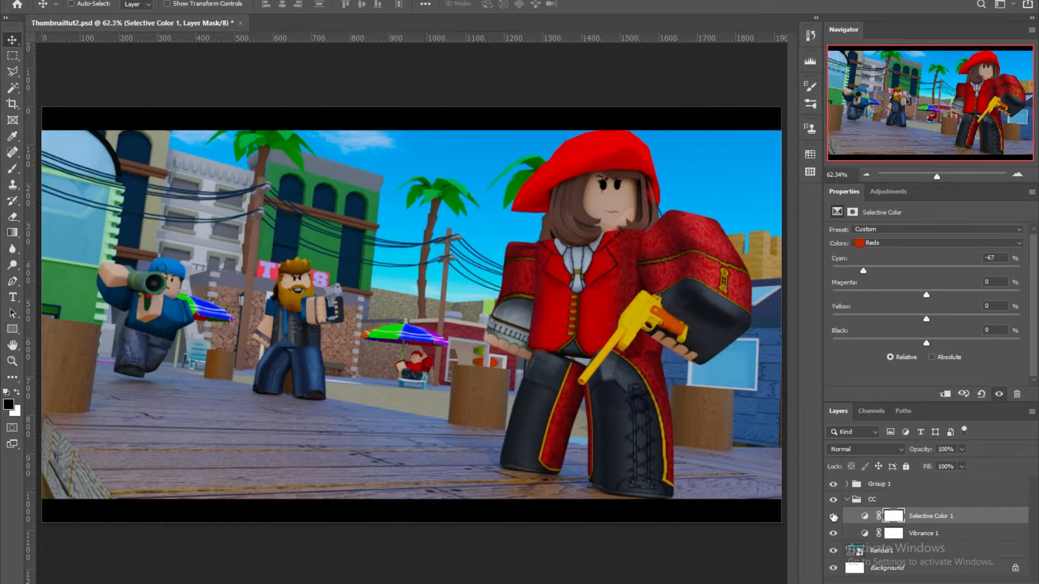
left_click_drag(926, 343, 926, 296)
left_click(888, 191)
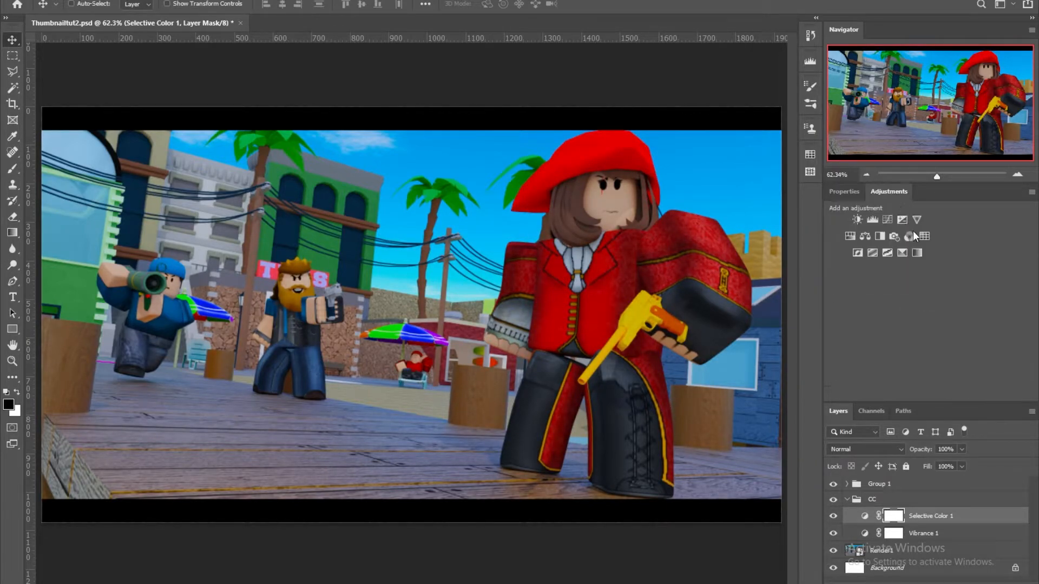
left_click(901, 218)
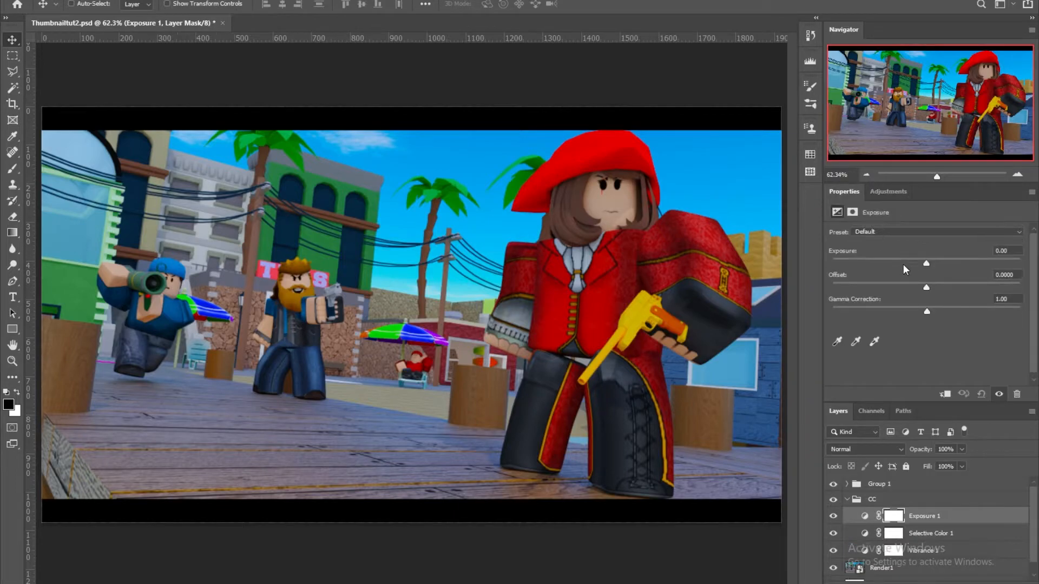
key("Delete")
key("Delete")
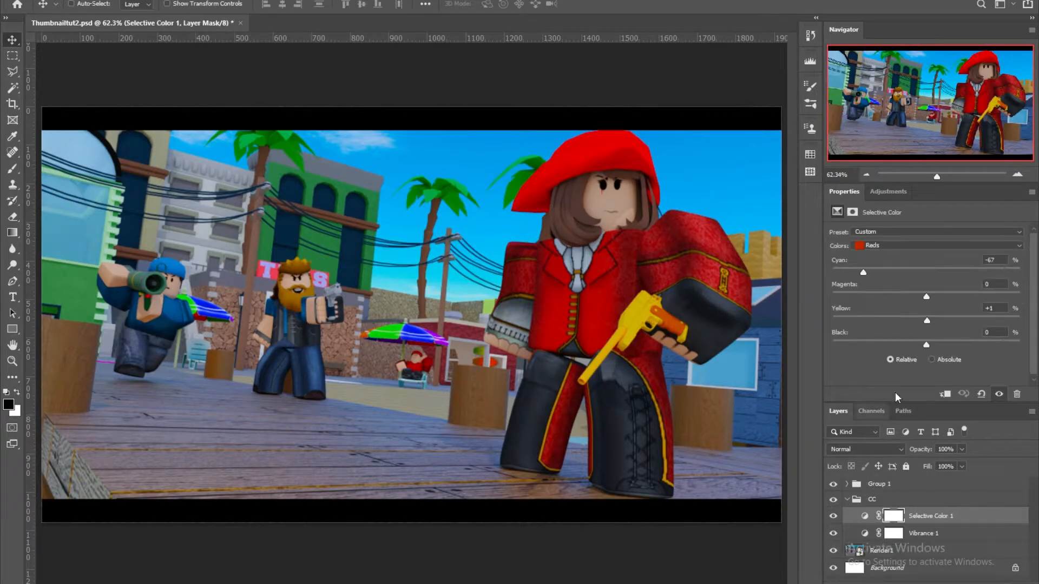
Step: Add a Curves adjustment layer above Selective Color and raise its curve slightly to brighten the image
left_click(888, 193)
left_click(888, 218)
left_click_drag(930, 344, 935, 337)
Step: Add an Exposure adjustment layer with Exposure at +0.73 and reduce the layer's opacity to 23%
left_click(895, 191)
left_click(901, 219)
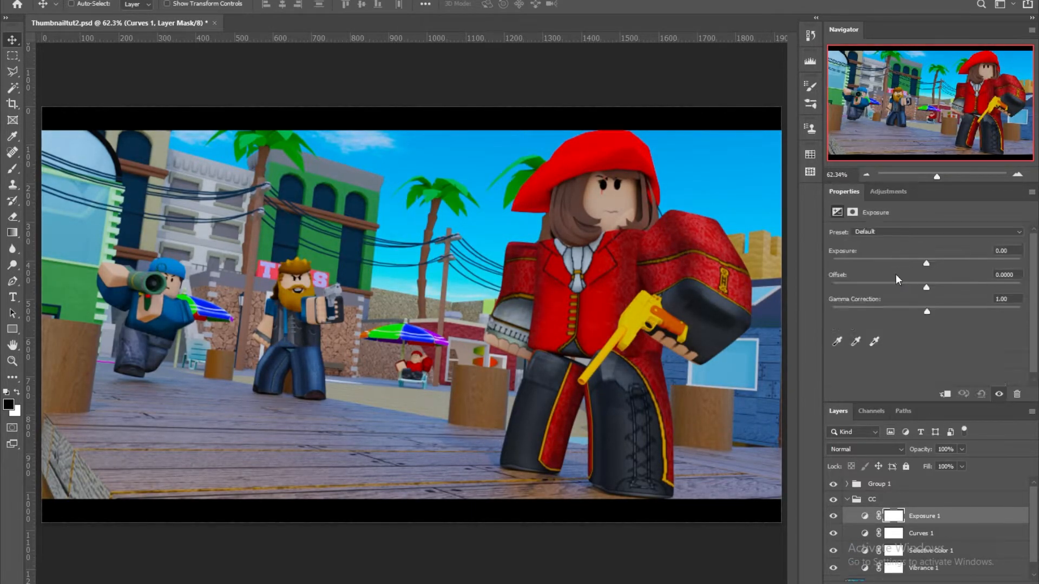
left_click_drag(927, 264, 936, 263)
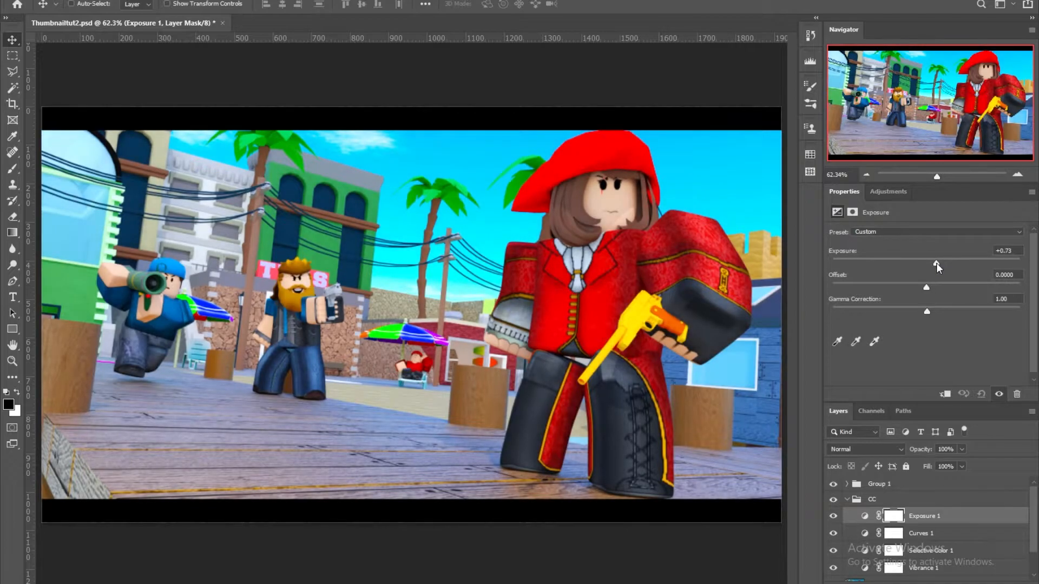
left_click(961, 450)
left_click_drag(961, 461, 919, 468)
left_click(834, 516)
left_click(833, 516)
left_click(834, 516)
Step: Add a Color Balance adjustment layer with Midtones at -6 Cyan/Red, -3 Magenta/Green and +18 Yellow/Blue, and 83% layer opacity
left_click(887, 192)
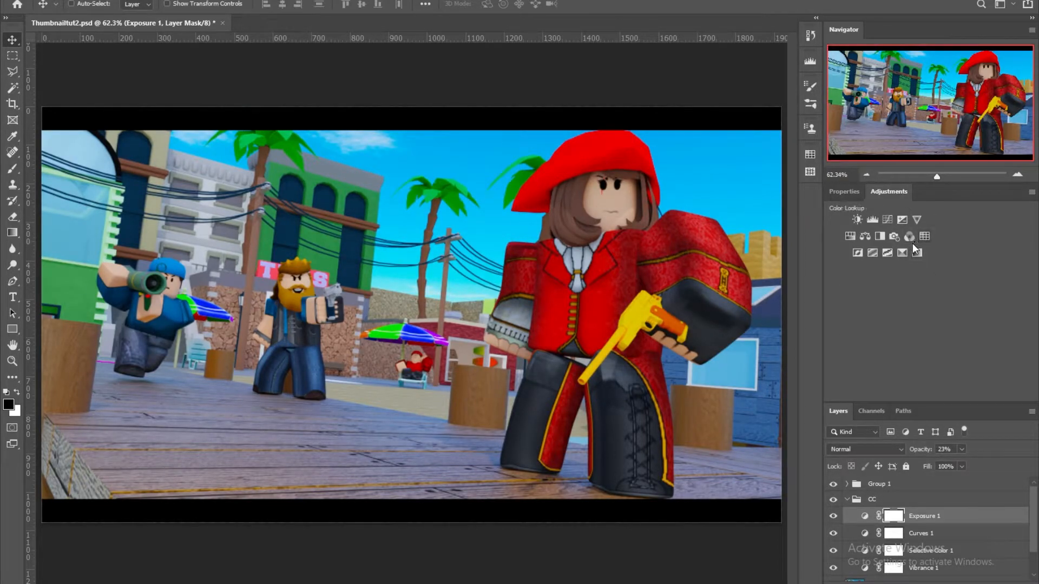
left_click(863, 237)
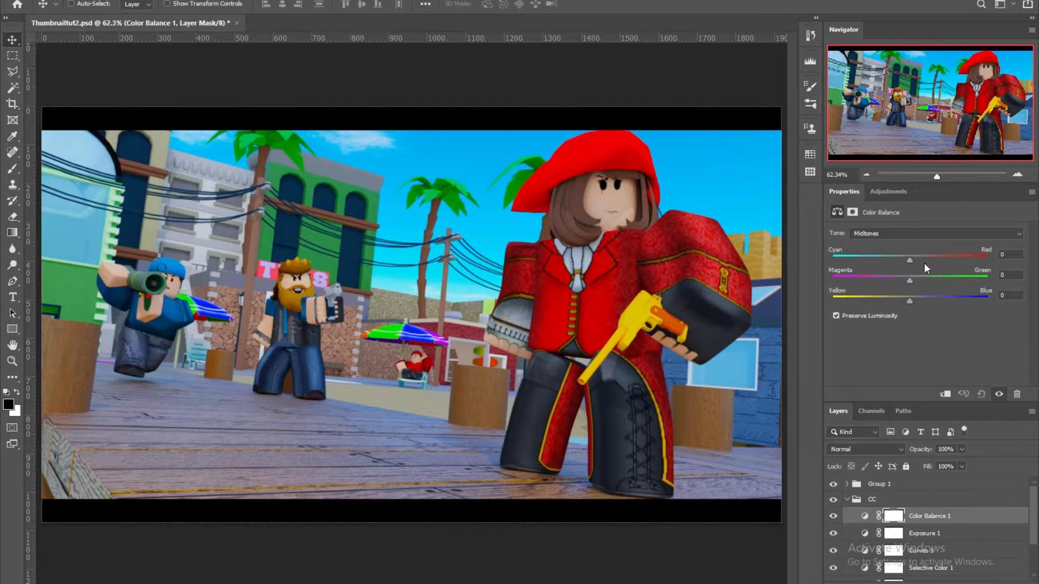
left_click_drag(911, 257, 918, 298)
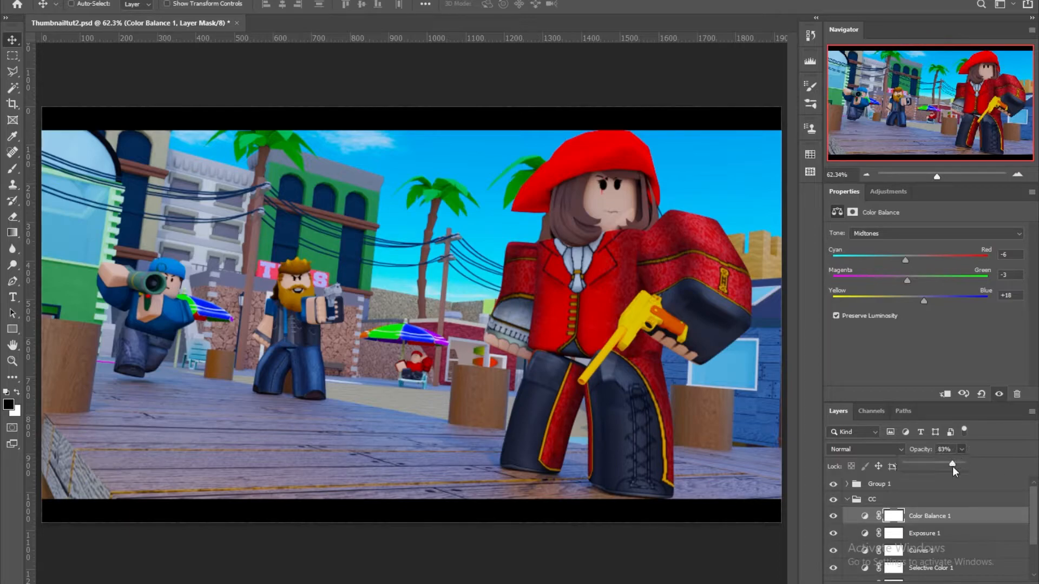
Step: Compare the image with and without the color corrections in the CC group
left_click(899, 196)
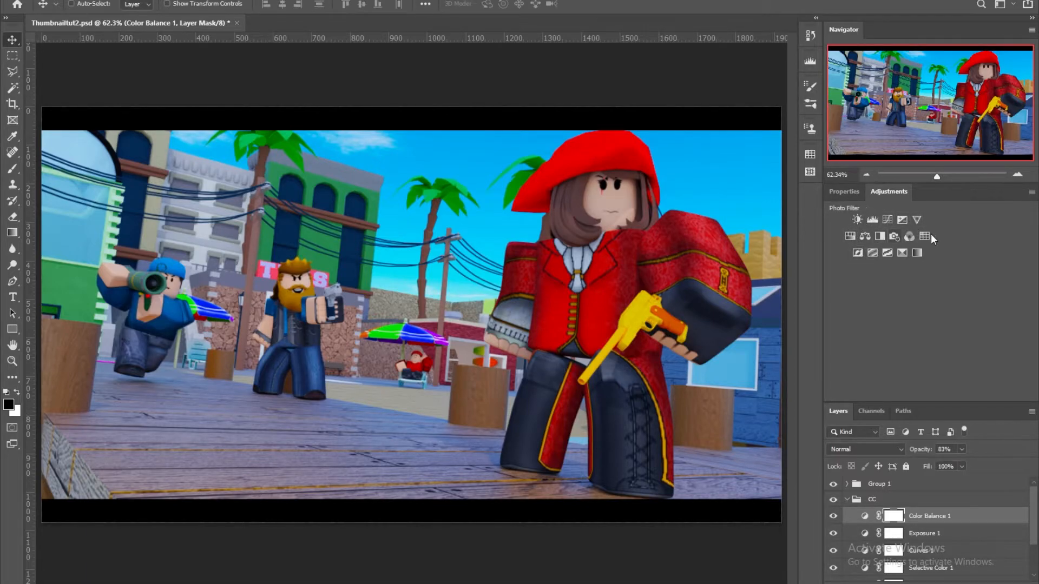
scroll(839, 487, "down", 1)
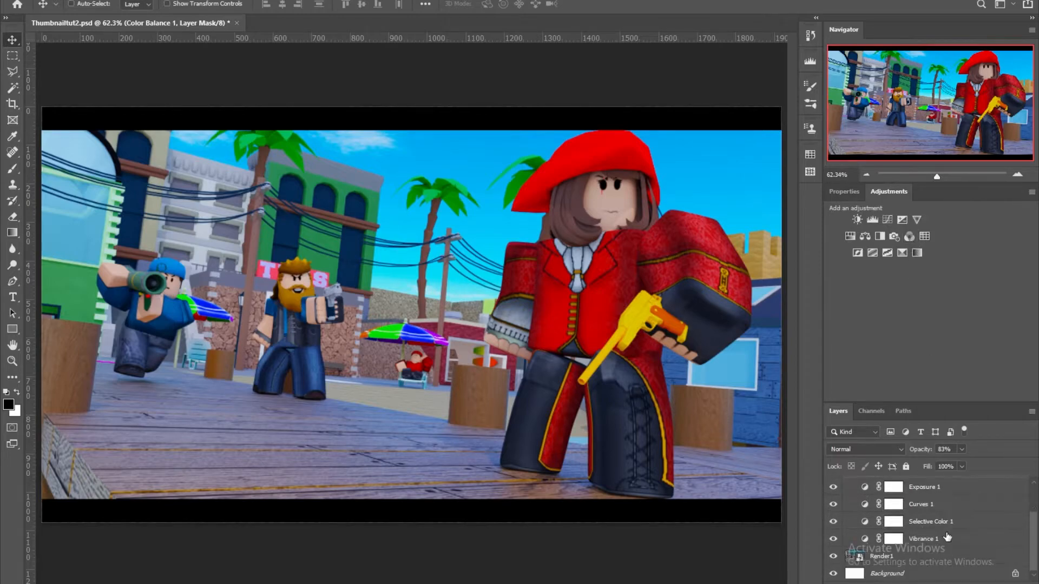
left_click(837, 484)
left_click(836, 485)
left_click(835, 485)
left_click(836, 485)
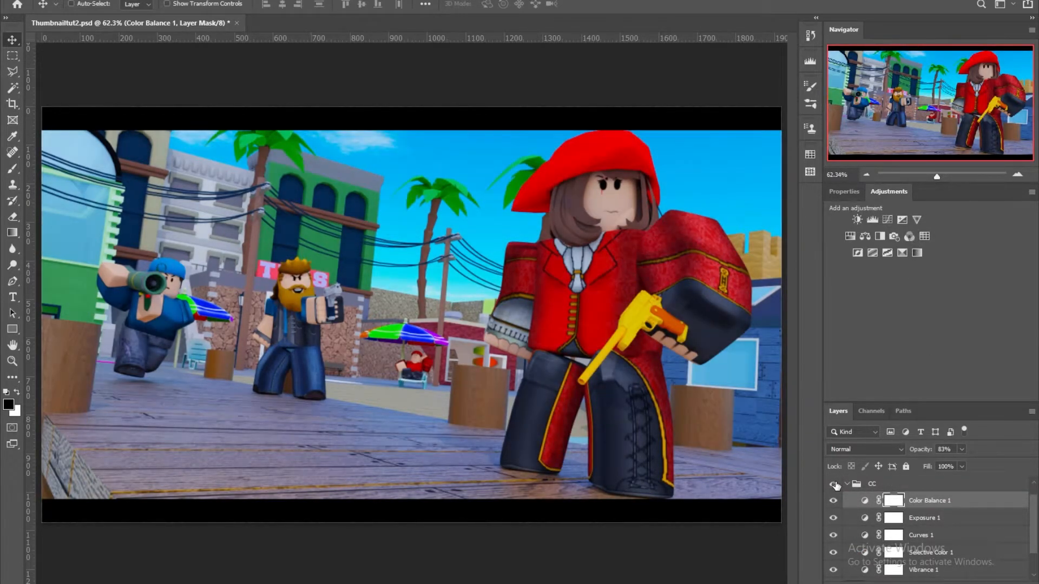
left_click(836, 485)
left_click(836, 485)
Step: Collapse the CC group and select the Render1 layer
left_click(847, 484)
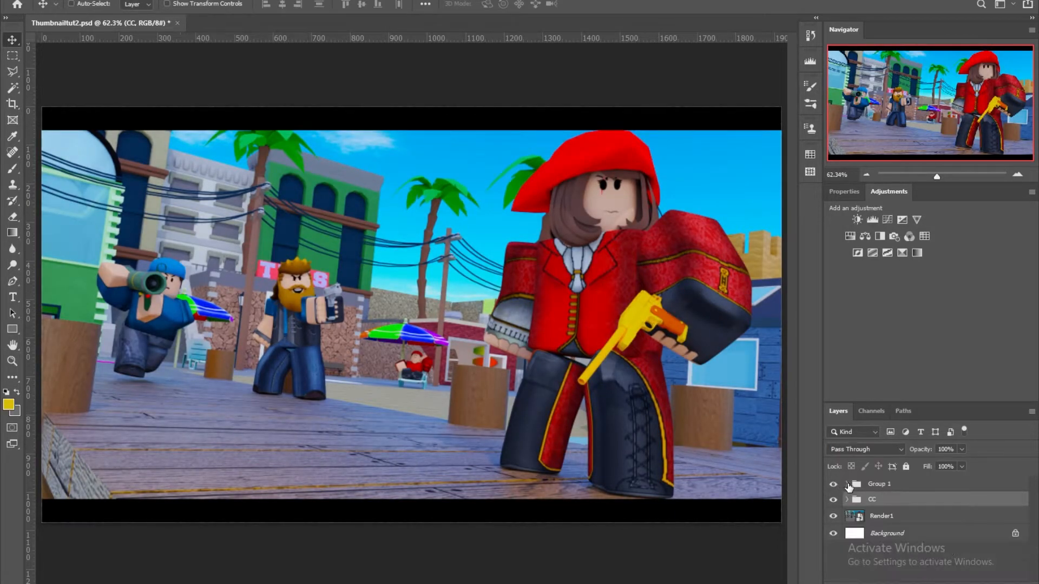
left_click(873, 519)
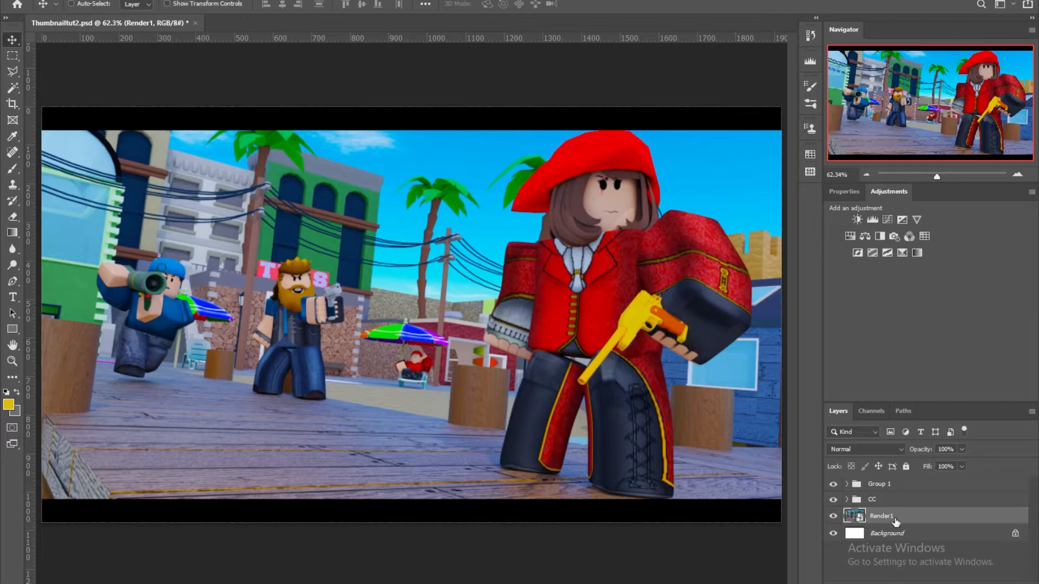
Step: Convert the Render1 layer to a smart object and apply a Gaussian Blur to it
right_click(890, 518)
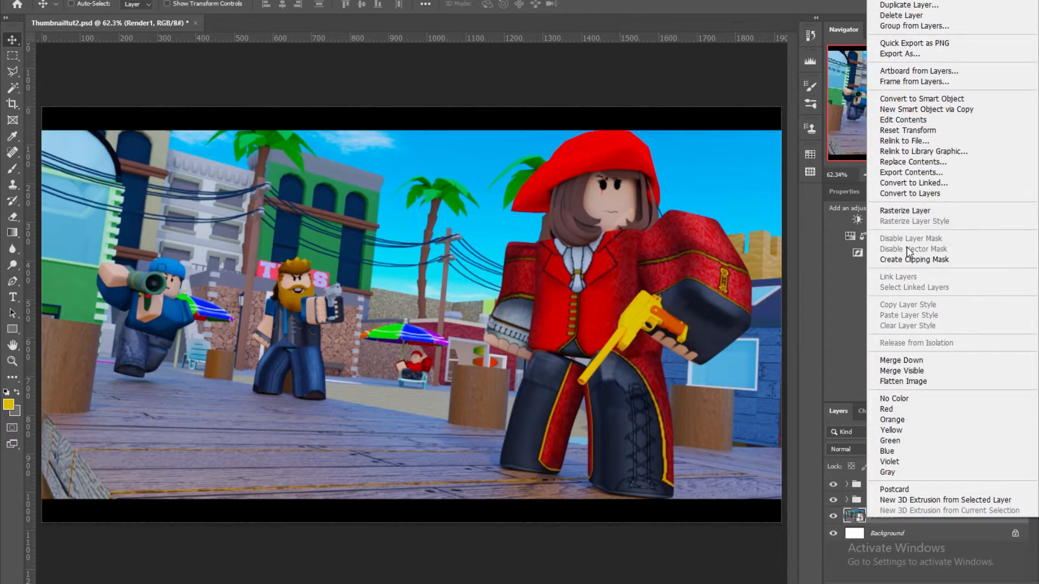
left_click(925, 98)
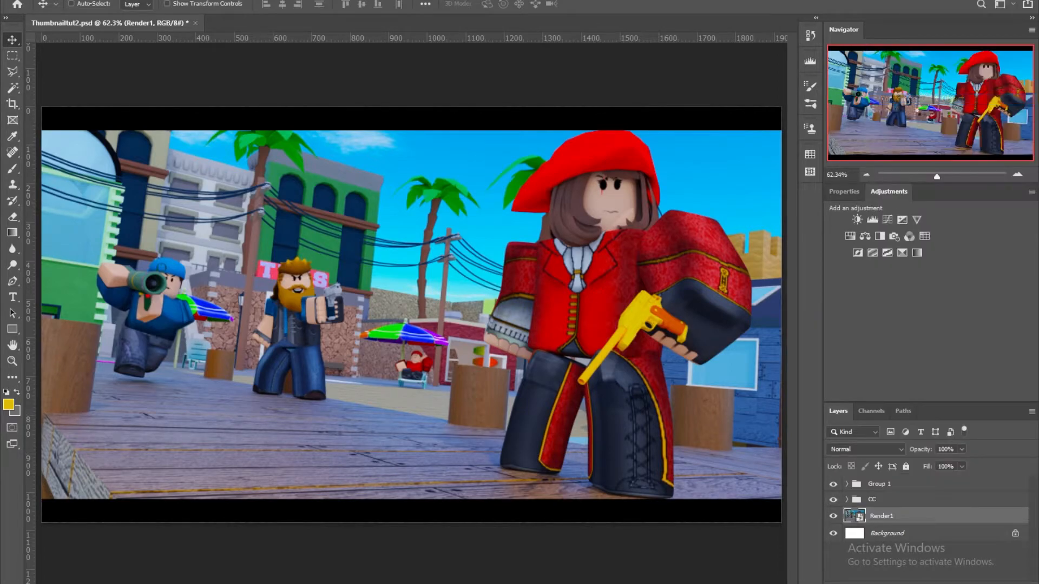
left_click(167, 1)
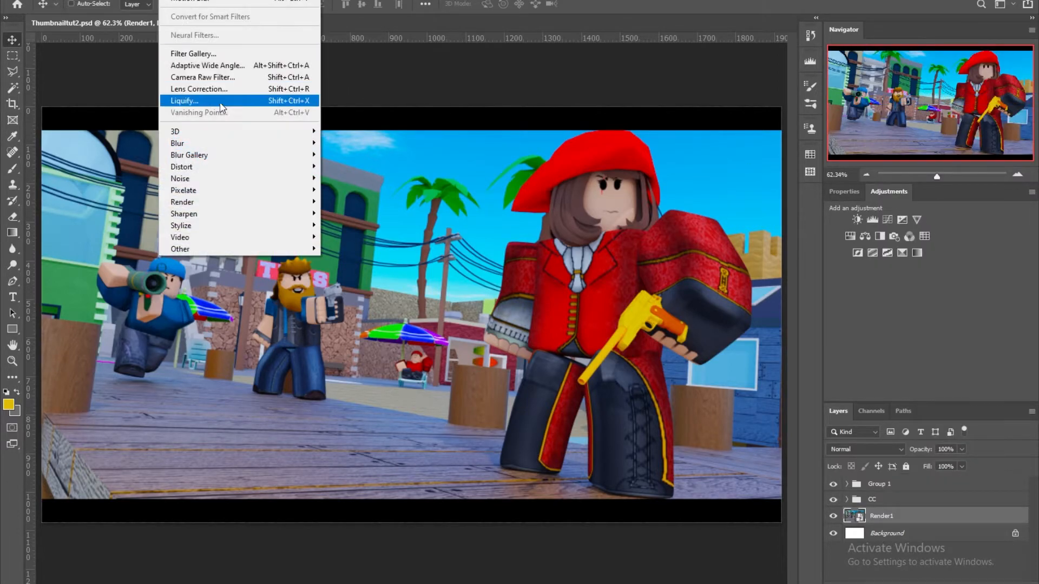
mouse_move(211, 146)
left_click(350, 190)
left_click(752, 133)
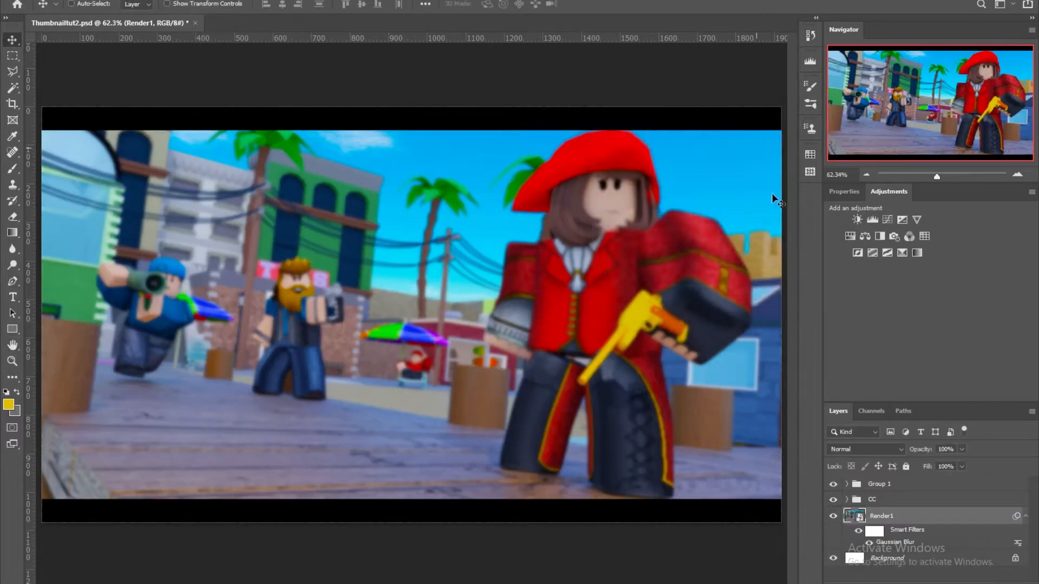
Step: Paint black on Render1's smart filter mask with a 1000 px Soft Round brush to keep the red-hatted character sharp
left_click(877, 531)
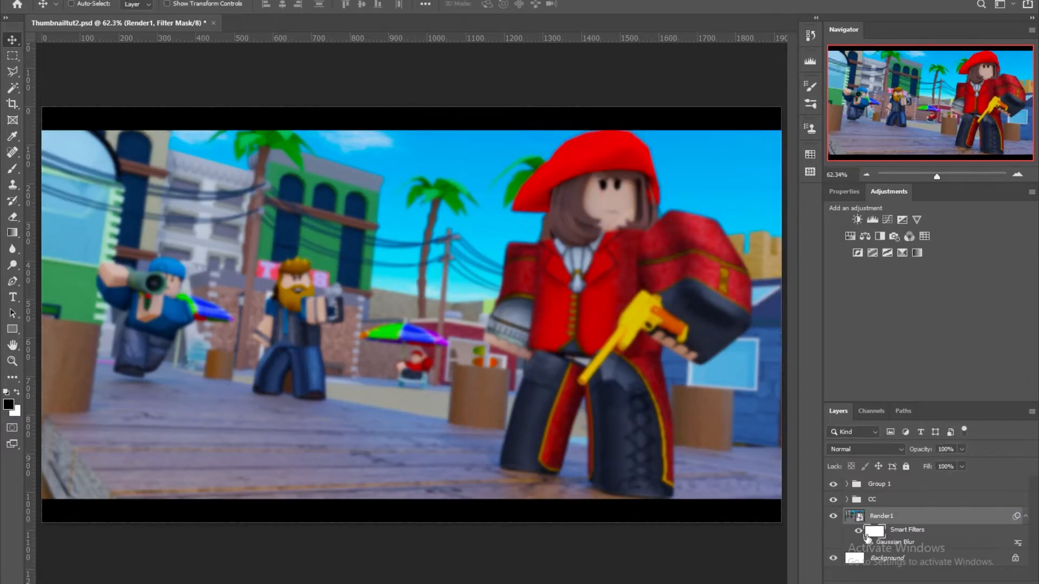
key("b")
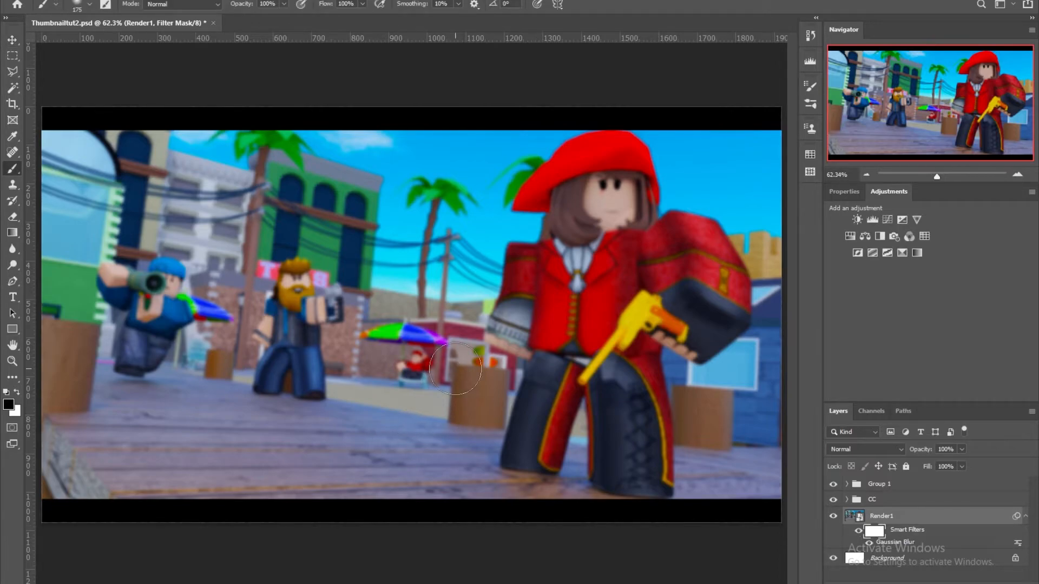
key("bracketright")
key("bracketright")
key("bracketright")
key("bracketright")
key("bracketright")
key("bracketright")
key("bracketright")
key("bracketright")
key("bracketright")
key("bracketright")
right_click(519, 340)
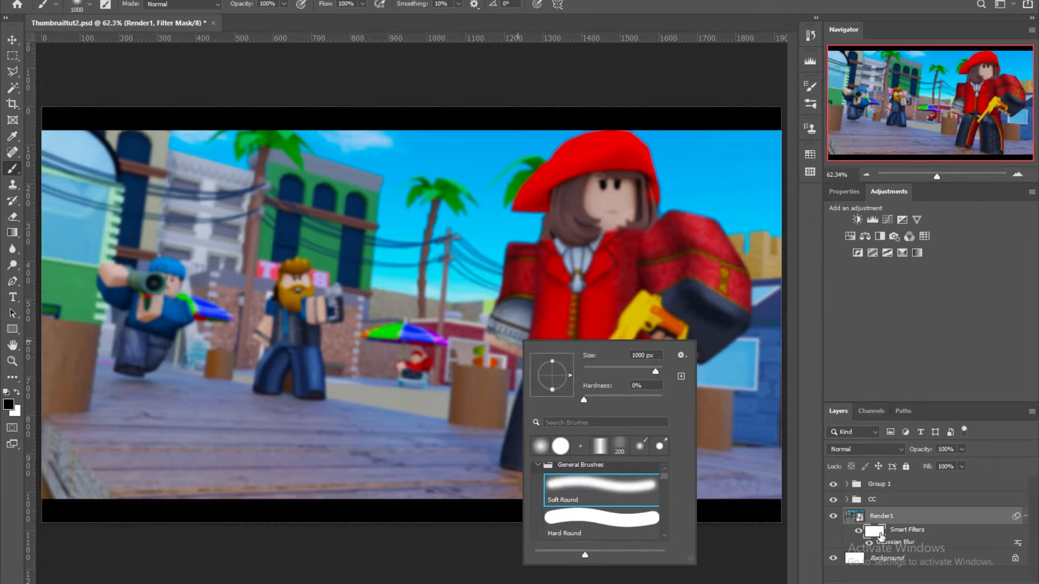
left_click(881, 535)
mouse_move(600, 271)
left_mouse_down()
mouse_move(614, 325)
mouse_move(608, 350)
mouse_move(445, 350)
left_mouse_up()
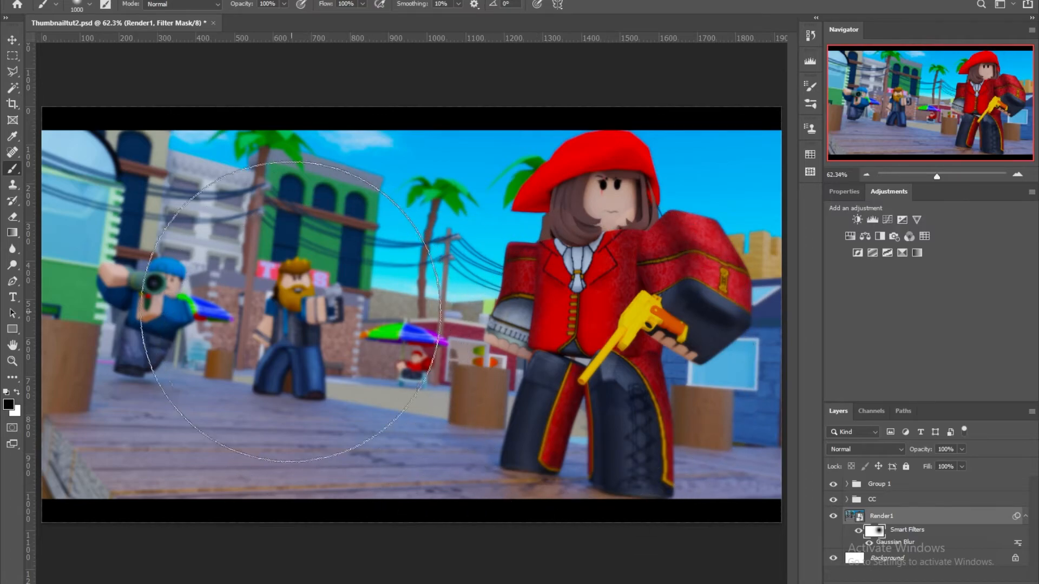
Step: Paint black on the filter mask over the seated, bearded and rocket-launcher characters, using a brush resized up to 600 px, to remove their blur
key("bracketleft")
key("bracketleft")
key("bracketleft")
key("bracketleft")
key("bracketleft")
key("bracketleft")
key("bracketleft")
key("bracketleft")
key("bracketleft")
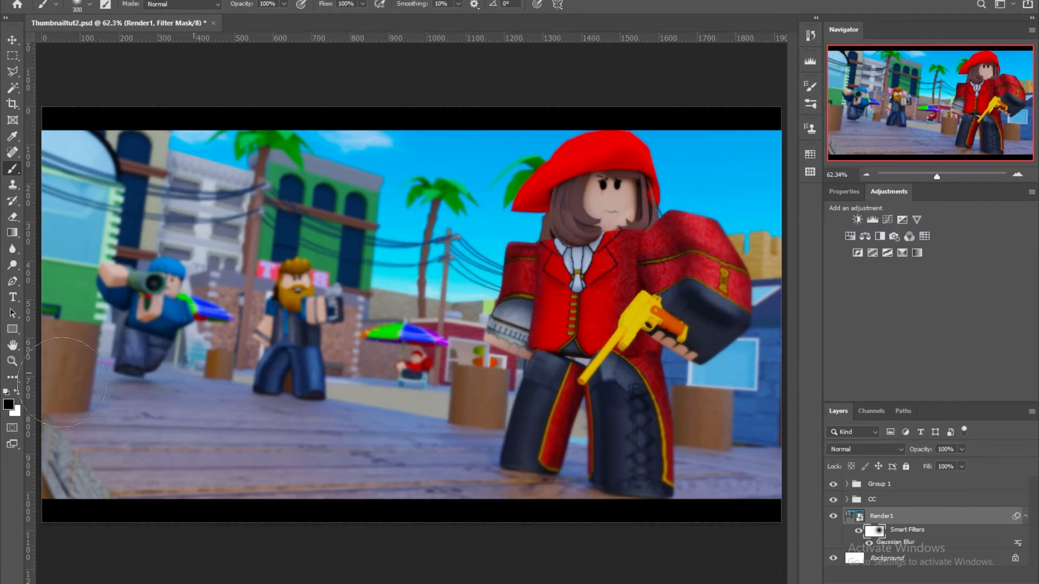
key("bracketleft")
left_click(411, 361)
key("bracketright")
key("bracketright")
key("bracketright")
key("bracketright")
left_click(302, 330)
left_click(165, 325)
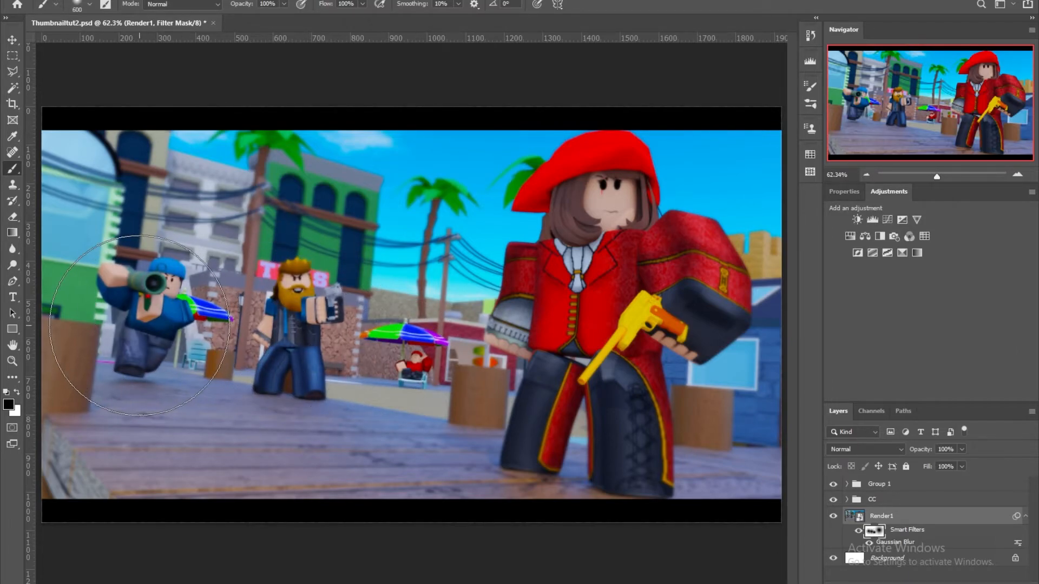
Step: Lightly reduce the background blur on the filter mask with a 1200 px brush at 35% flow and check the layer by toggling its visibility
left_click(363, 4)
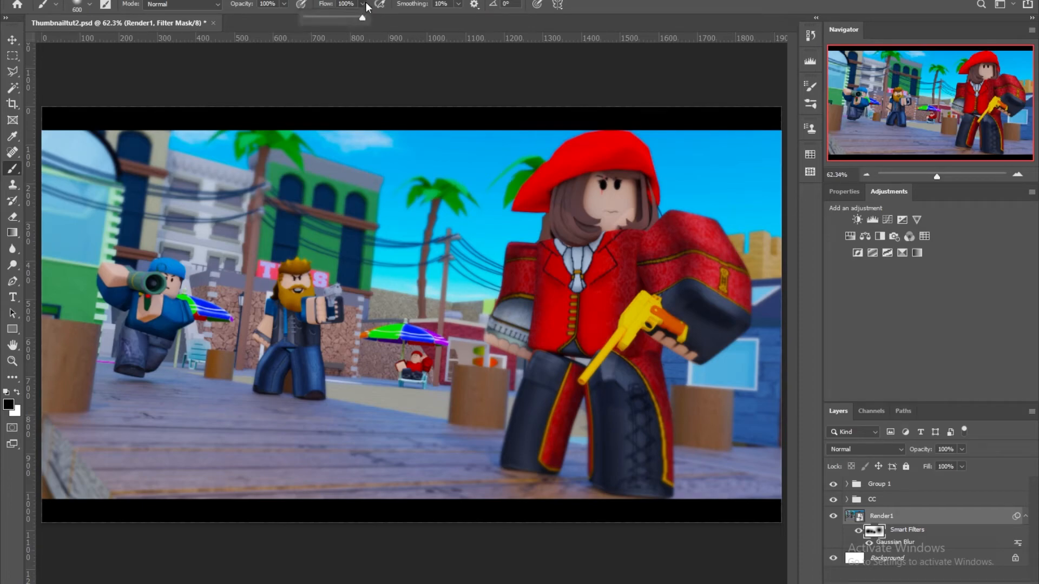
left_click(325, 19)
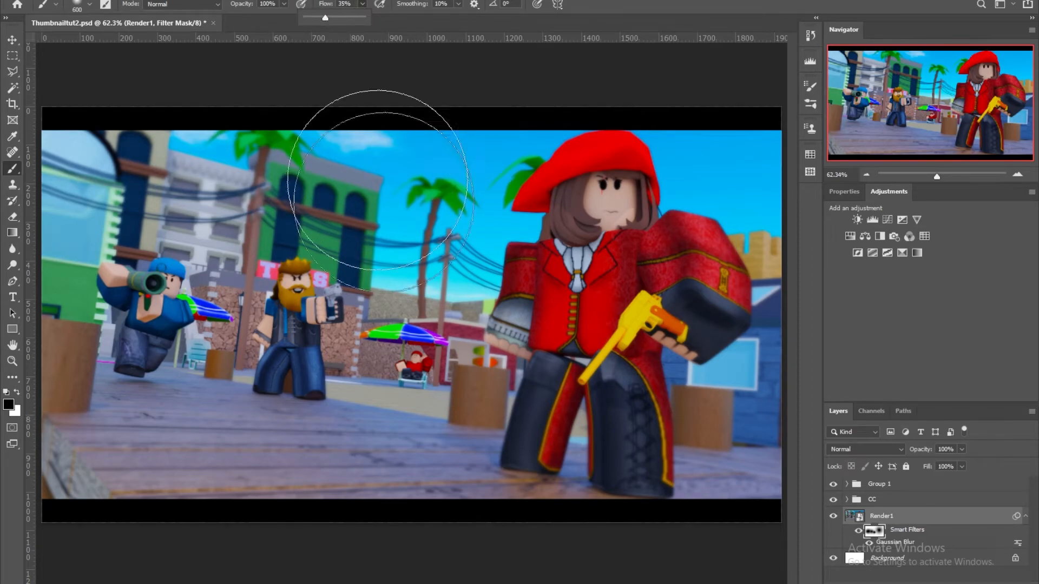
key("bracketright")
key("bracketright")
key("bracketright")
key("bracketright")
key("bracketright")
key("bracketright")
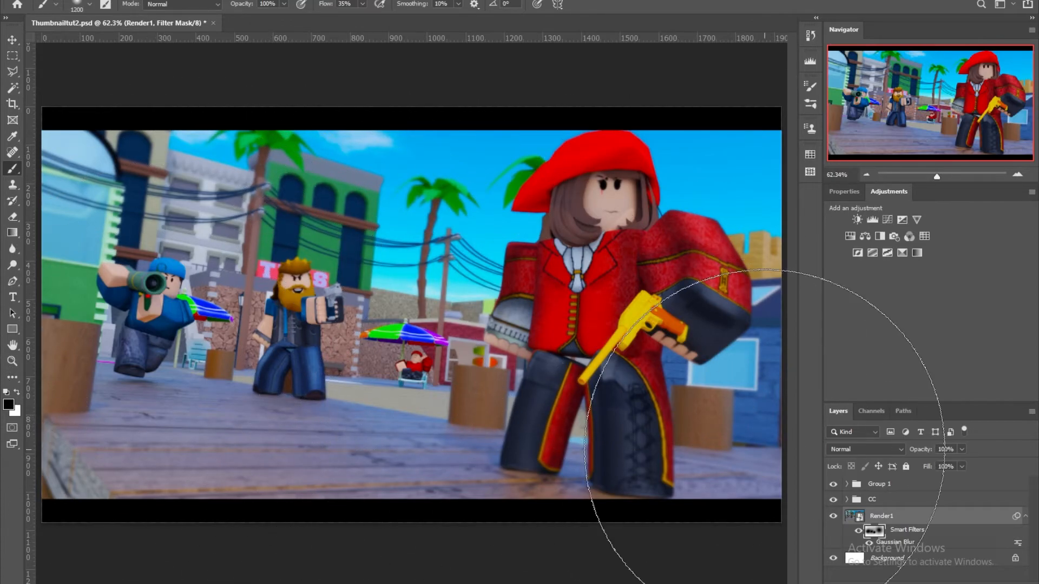
left_click(833, 516)
left_click(833, 516)
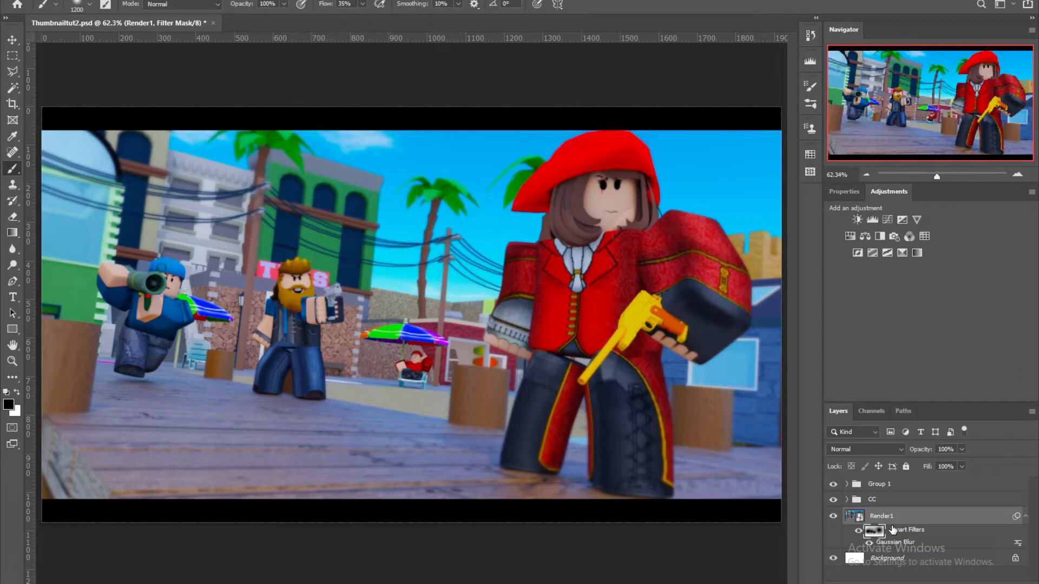
Step: Duplicate the Render1 layer and rasterize the copy
key("ctrl+j")
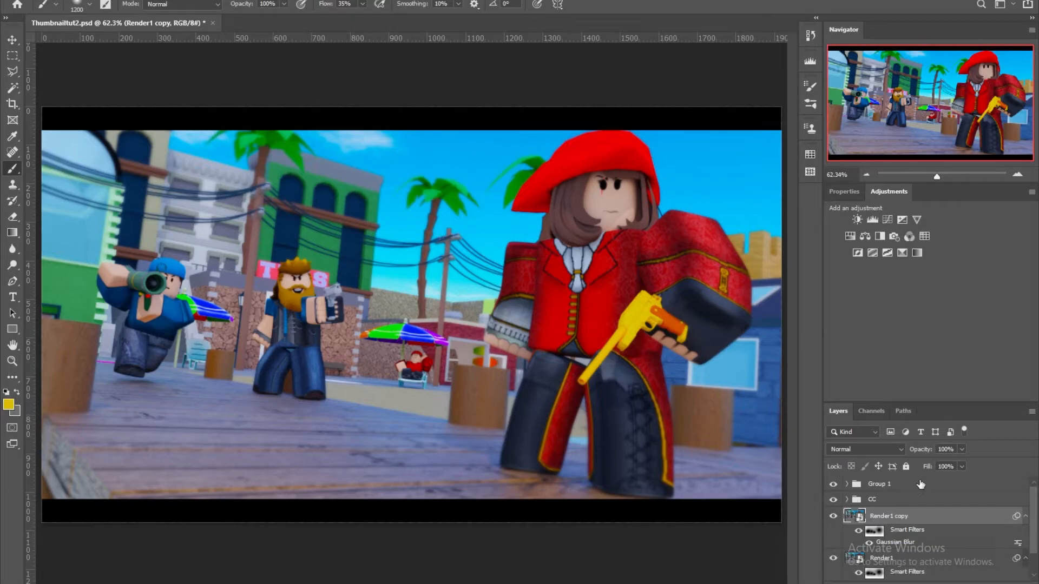
right_click(928, 518)
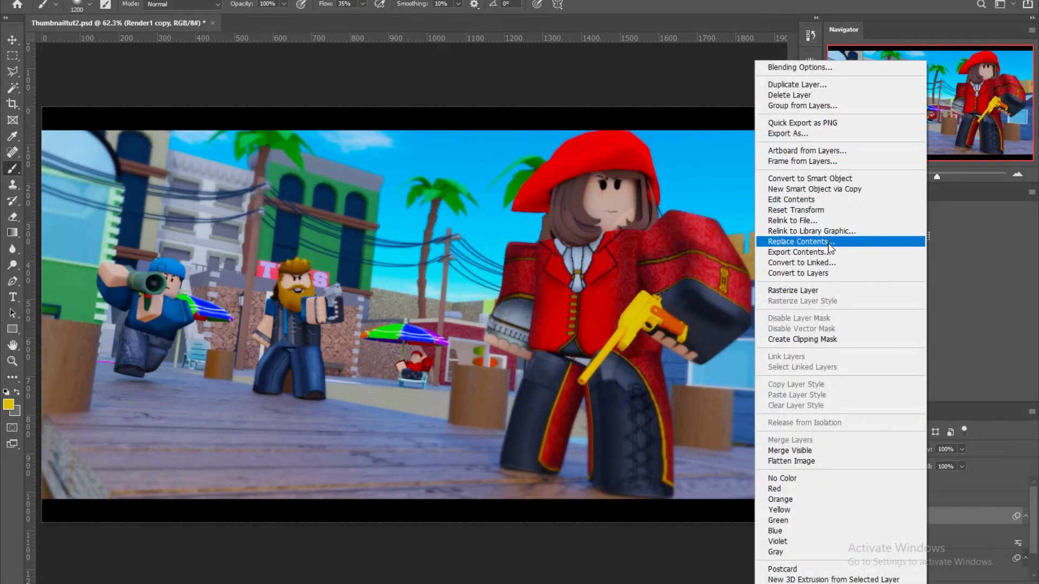
left_click(836, 290)
Step: Apply a Motion Blur to the Render1 copy with an angle of 7° and a distance of 20 pixels
left_click(205, 2)
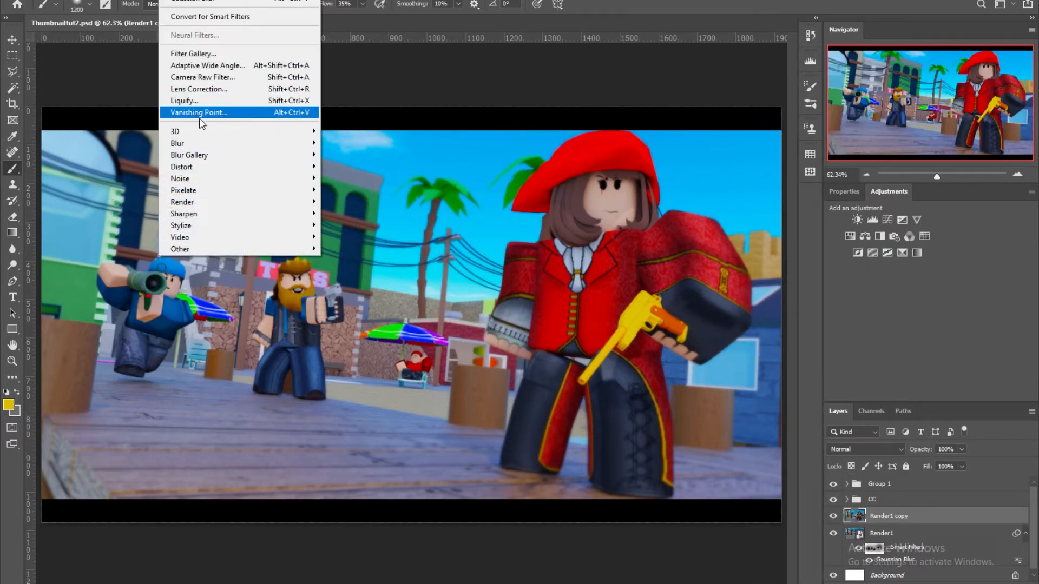
mouse_move(202, 145)
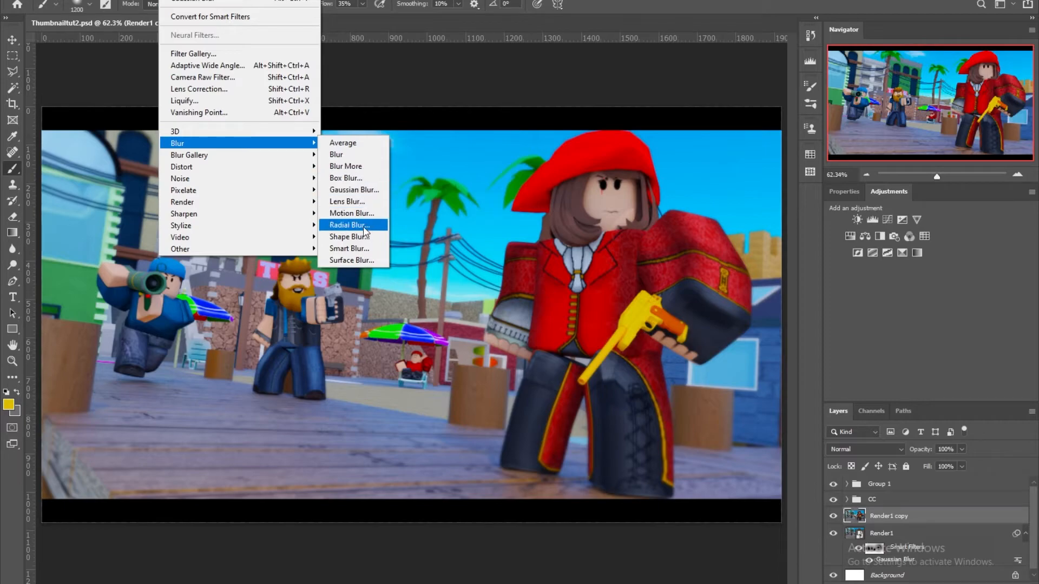
left_click(351, 214)
left_click_drag(537, 268, 536, 271)
left_click(436, 314)
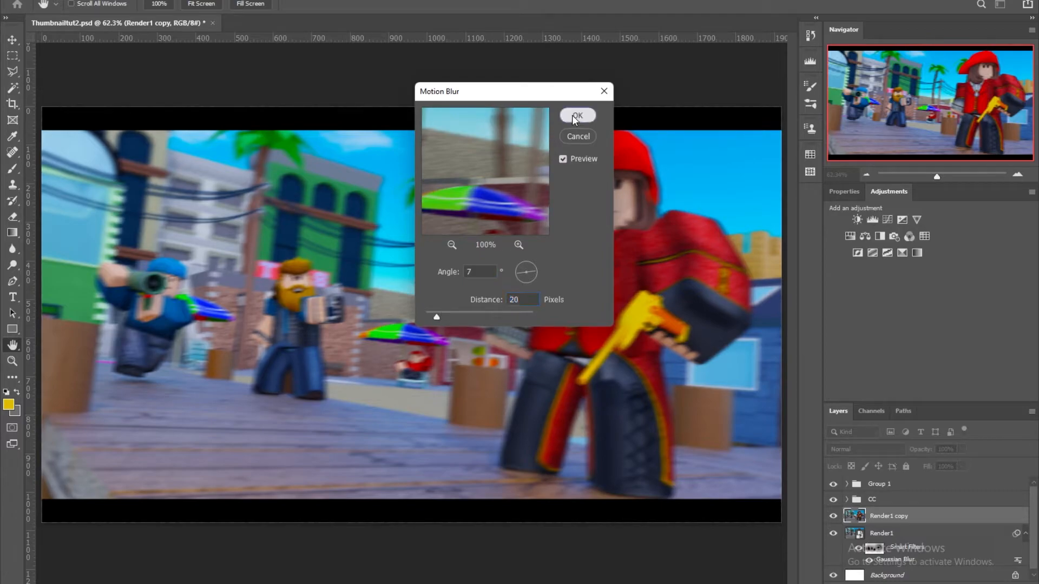
left_click(577, 115)
Step: Reduce the Render1 copy layer's opacity to 43% and add a layer mask inverted to black
key("v")
left_click(962, 449)
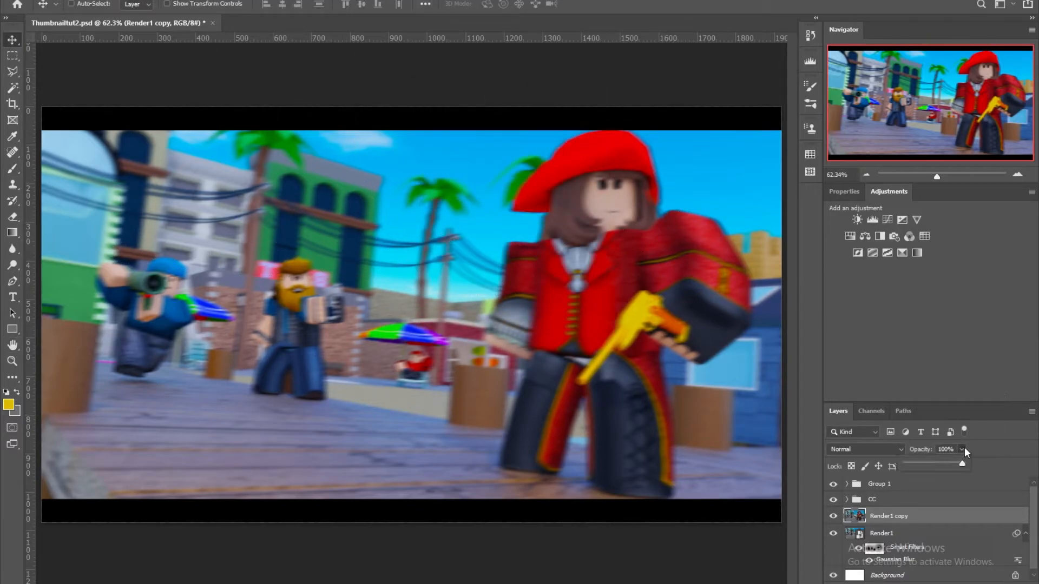
left_click_drag(670, 368, 663, 368)
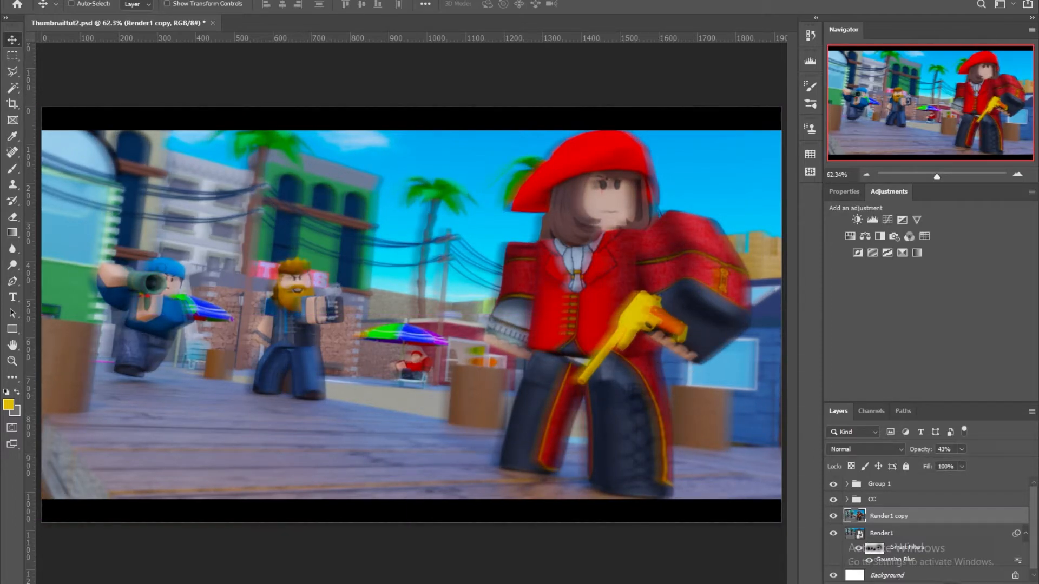
left_click(950, 583)
key("b")
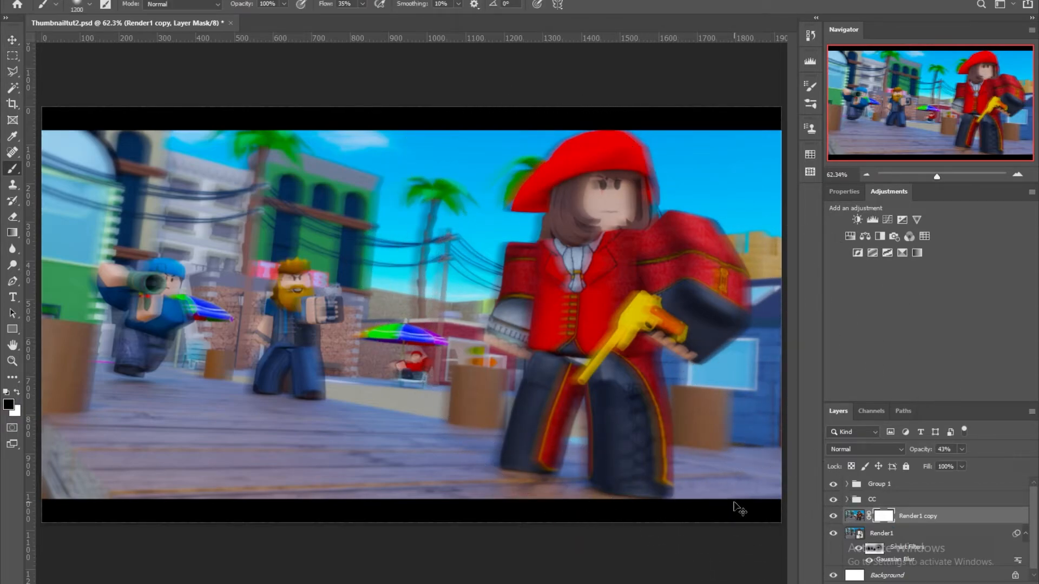
key("ctrl+i")
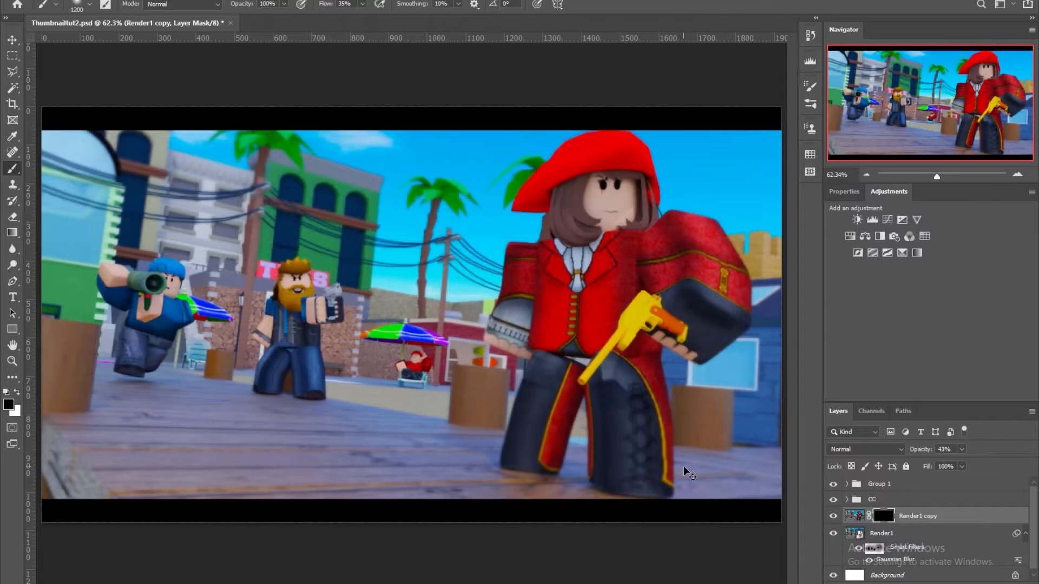
Step: Paint white on the Render1 copy's mask with a smaller soft brush to reveal motion blur on the rocket-launcher character
key("bracketleft")
key("bracketleft")
key("bracketleft")
key("bracketleft")
key("bracketleft")
key("bracketleft")
key("bracketleft")
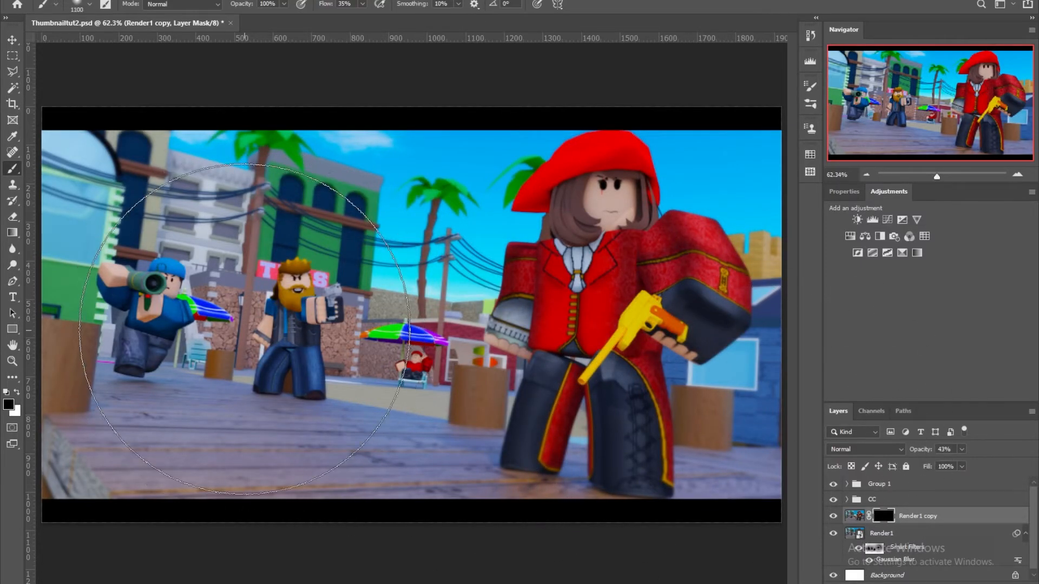
key("bracketleft")
key("x")
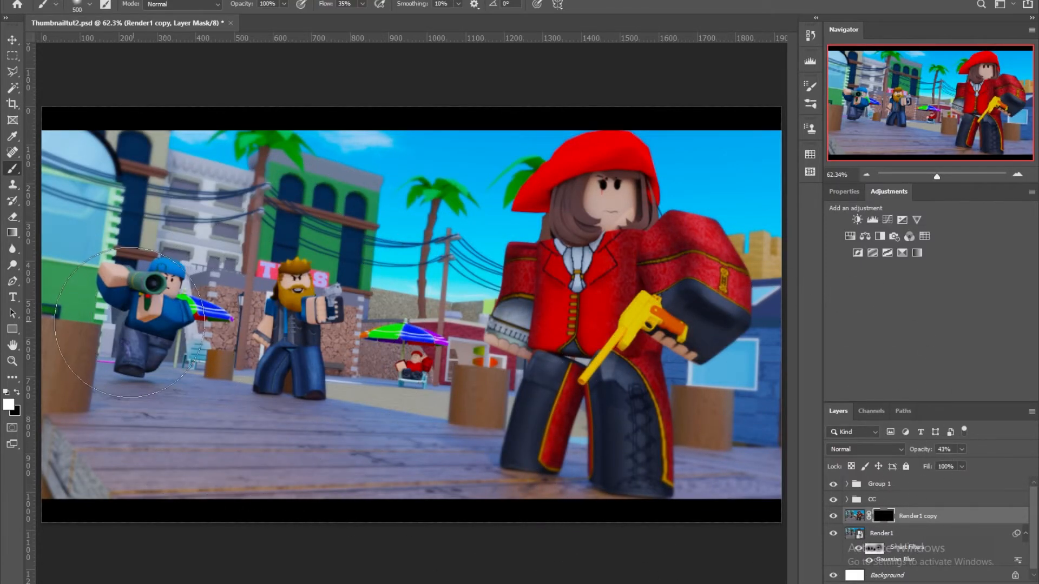
key("bracketleft")
key("bracketleft")
key("bracketleft")
key("bracketleft")
mouse_move(106, 354)
left_mouse_down()
mouse_move(122, 338)
mouse_move(116, 303)
mouse_move(85, 278)
mouse_move(136, 265)
mouse_move(119, 263)
left_mouse_up()
Step: Refine the motion blur mask over the rocket-launcher character at 90% brush flow, undo the last stroke and save the document
left_click(362, 3)
left_click_drag(399, 19, 394, 18)
mouse_move(134, 279)
left_mouse_down()
mouse_move(105, 272)
mouse_move(109, 354)
mouse_move(87, 312)
mouse_move(125, 351)
mouse_move(157, 359)
mouse_move(193, 322)
mouse_move(183, 275)
mouse_move(172, 376)
mouse_move(130, 342)
left_mouse_up()
key("ctrl+z")
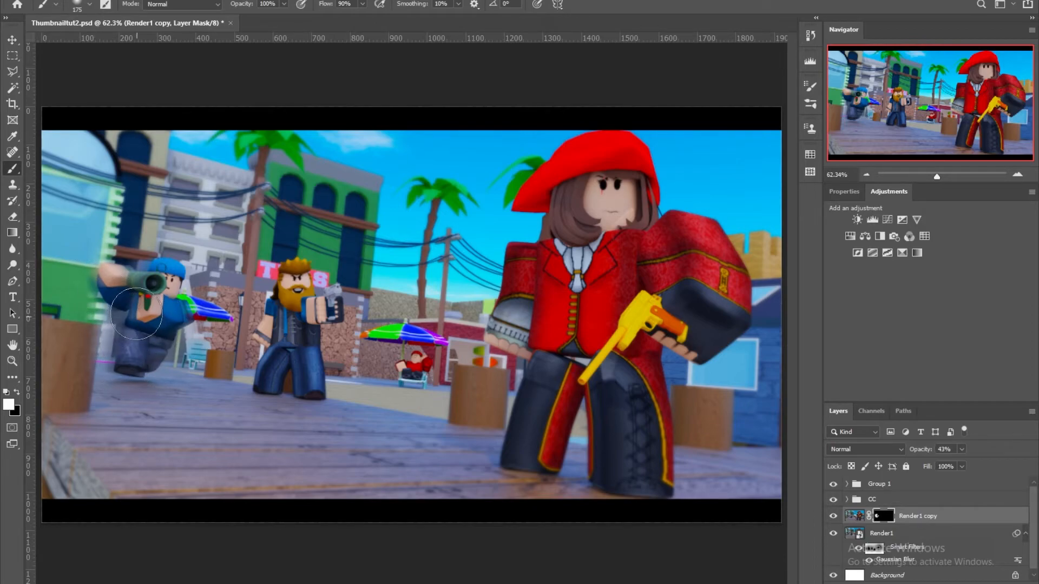
key("ctrl+s")
Step: Add the white text "ARSENAL" in Simplo Caps DEMO at 9 pt near the render's lower-left corner
left_click(12, 297)
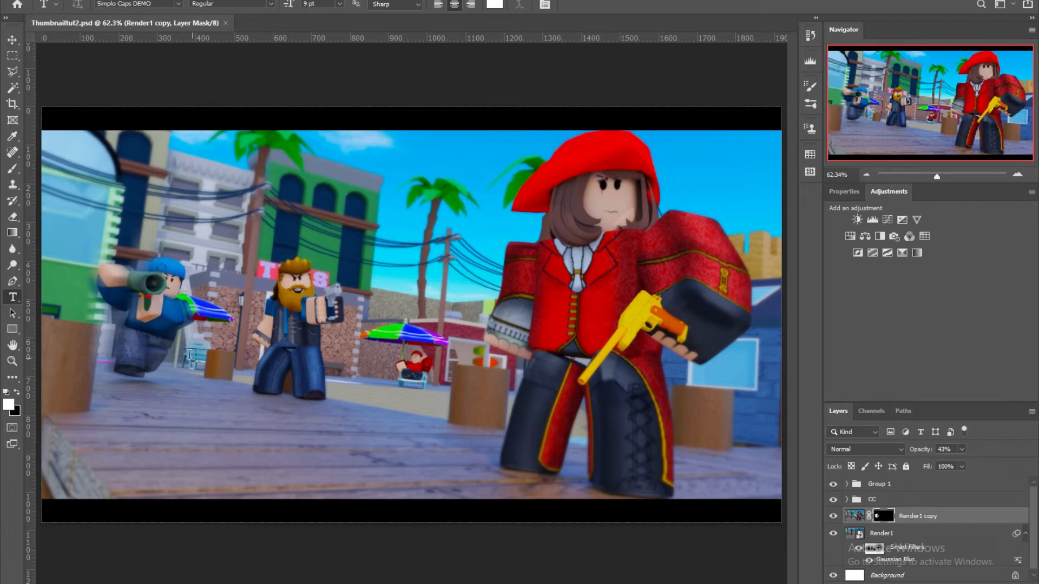
left_click(106, 467)
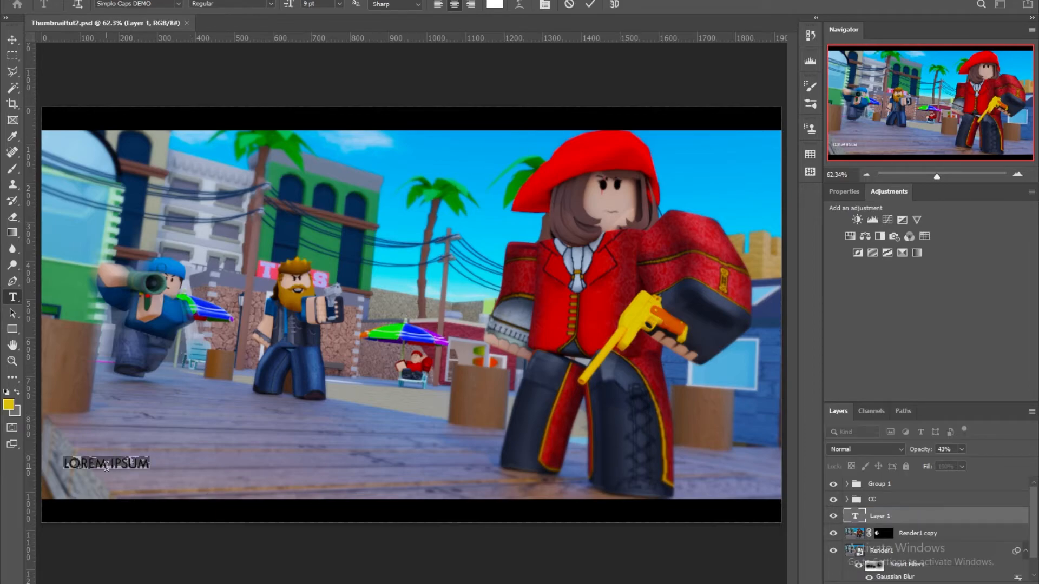
key("BackSpace")
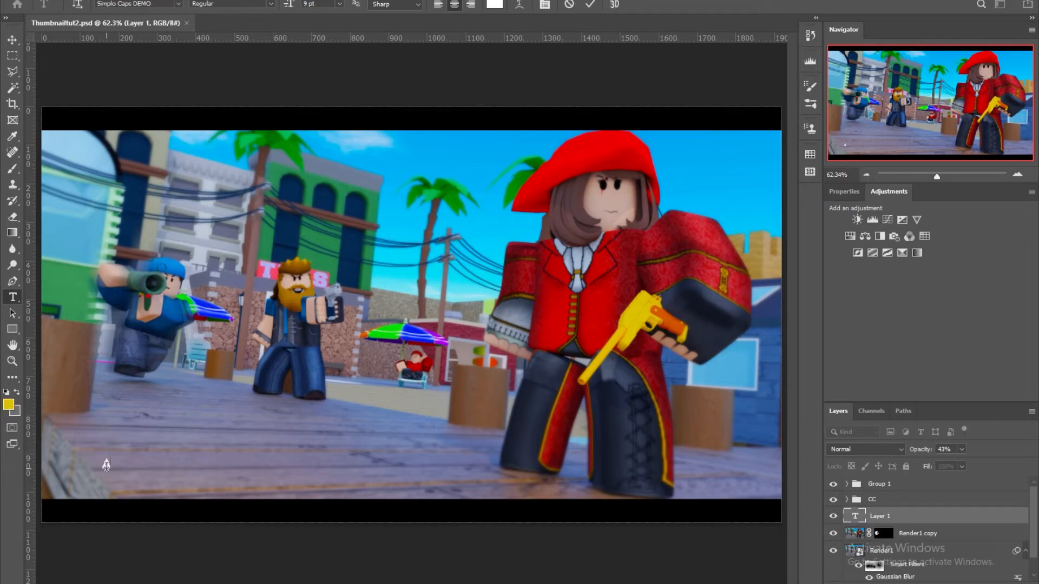
type("ARESNAL")
left_click(13, 41)
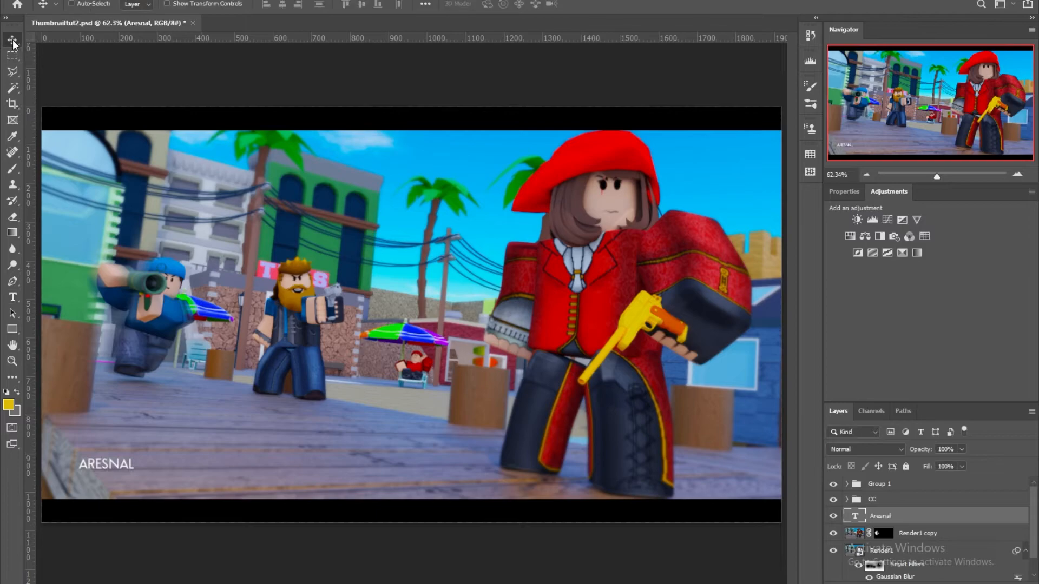
key("t")
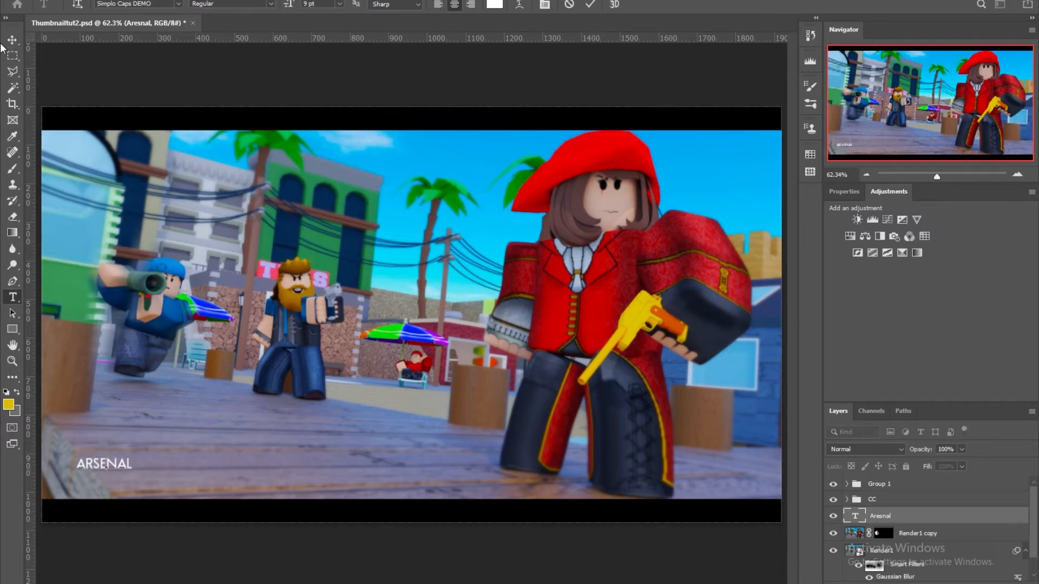
left_click(10, 40)
Step: Scale the ARSENAL text up to about 30 pt and place it in the render's lower-left corner, just above the black bar
key("ctrl+t")
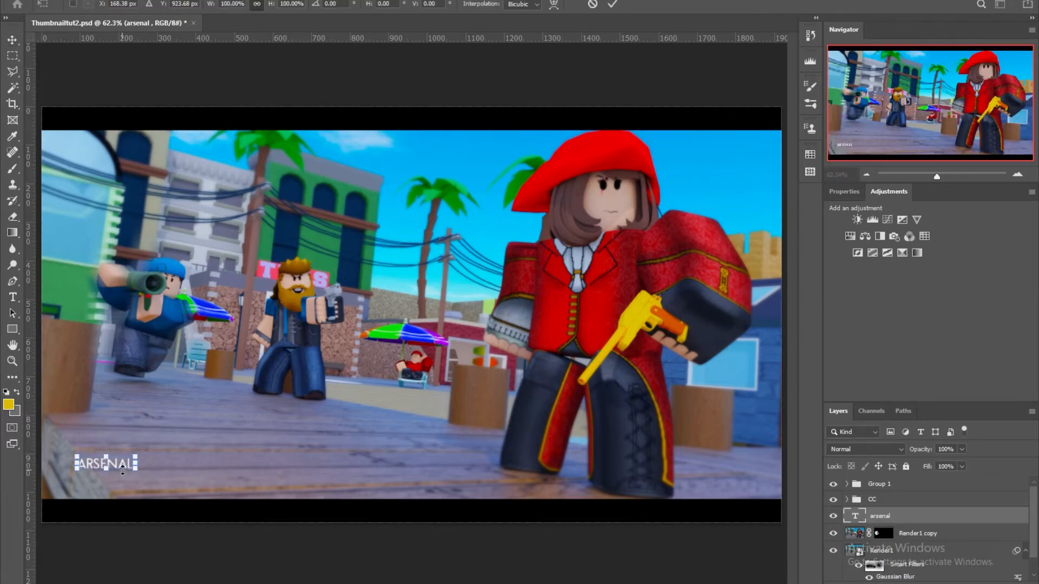
left_click_drag(133, 465, 248, 473)
key("Return")
left_click_drag(166, 482, 188, 507)
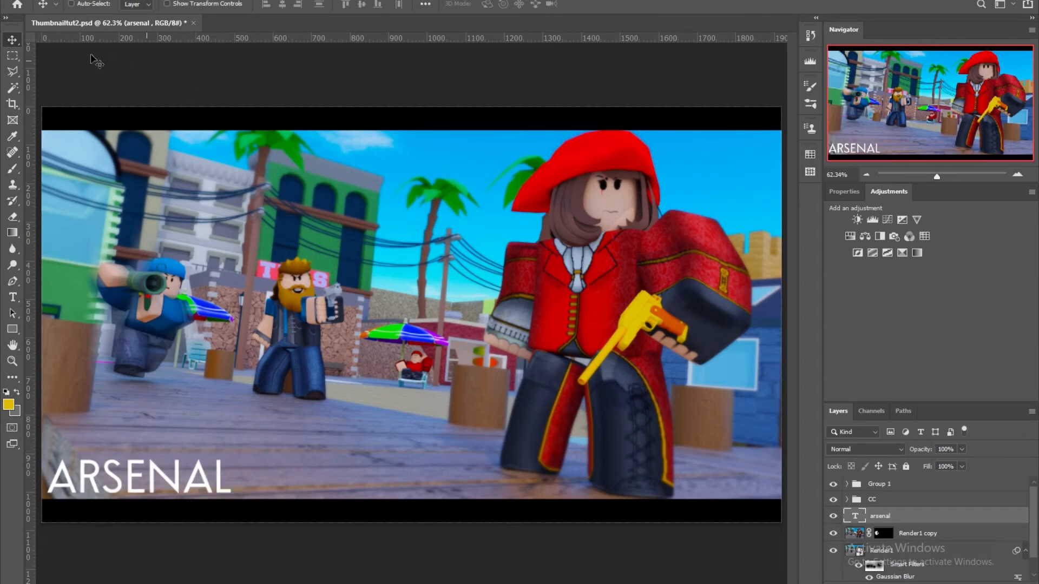
left_click(13, 297)
left_click(156, 481)
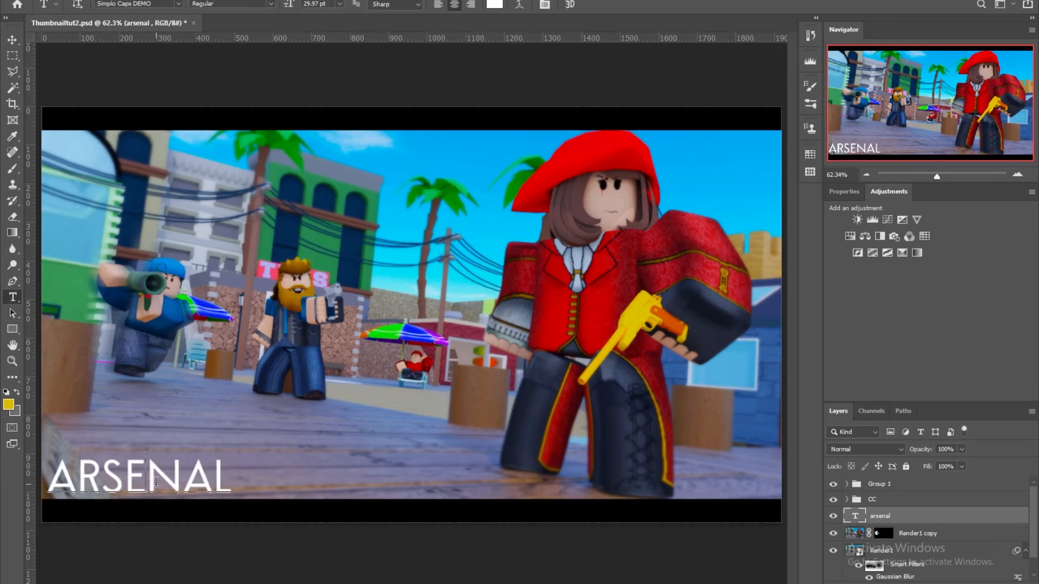
key("ctrl+a")
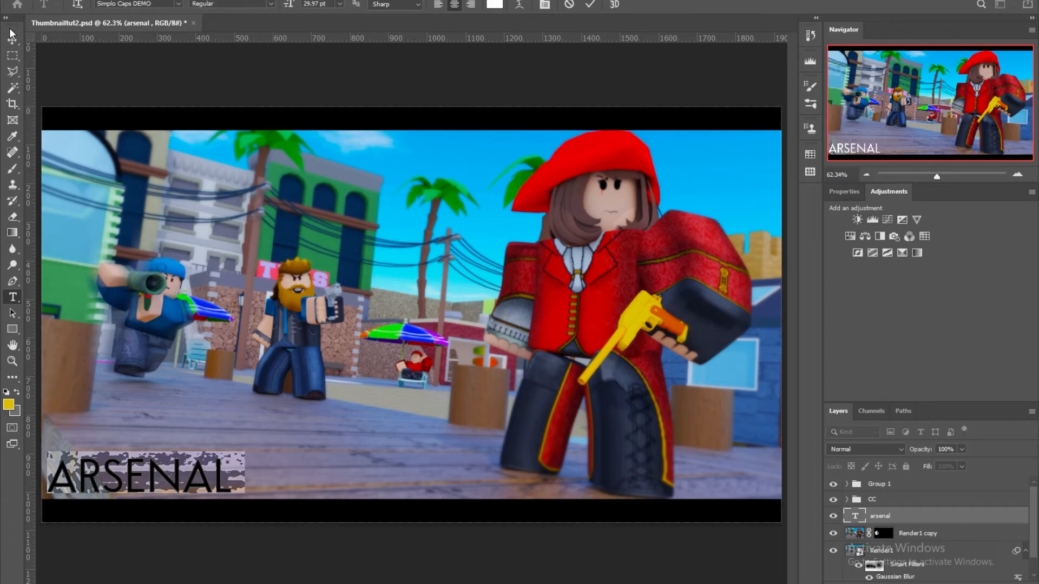
left_click(13, 41)
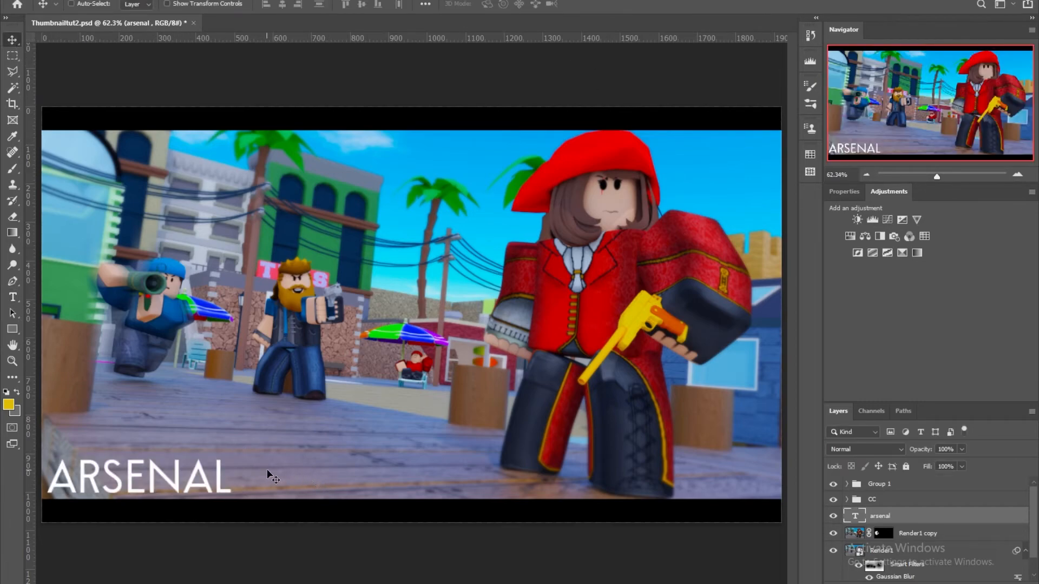
Step: Nudge the ARSENAL text slightly right and up, away from the render's left edge and the lower black bar
key("shift+Right")
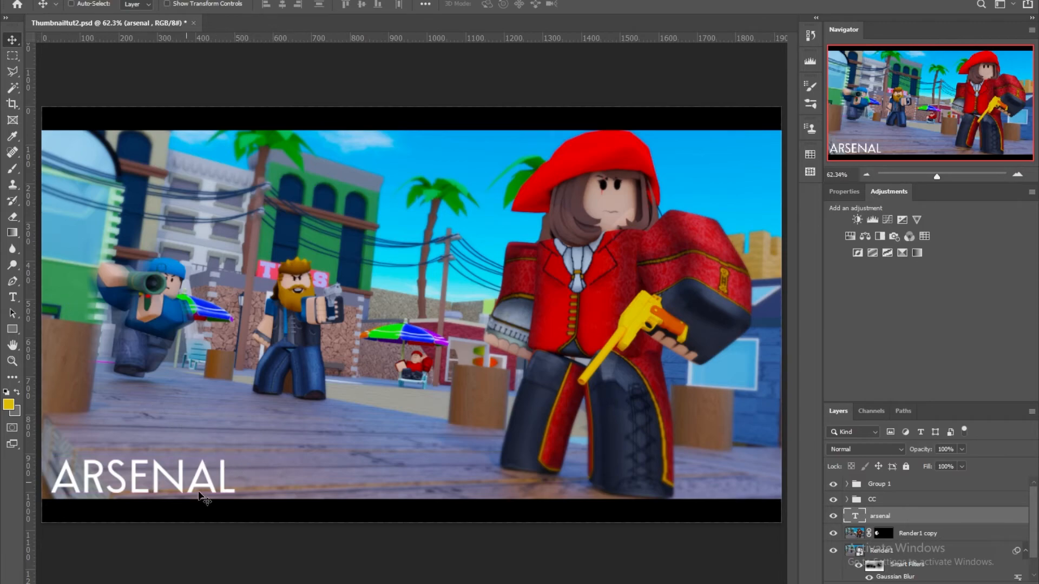
key("shift+Up")
key("shift+Up")
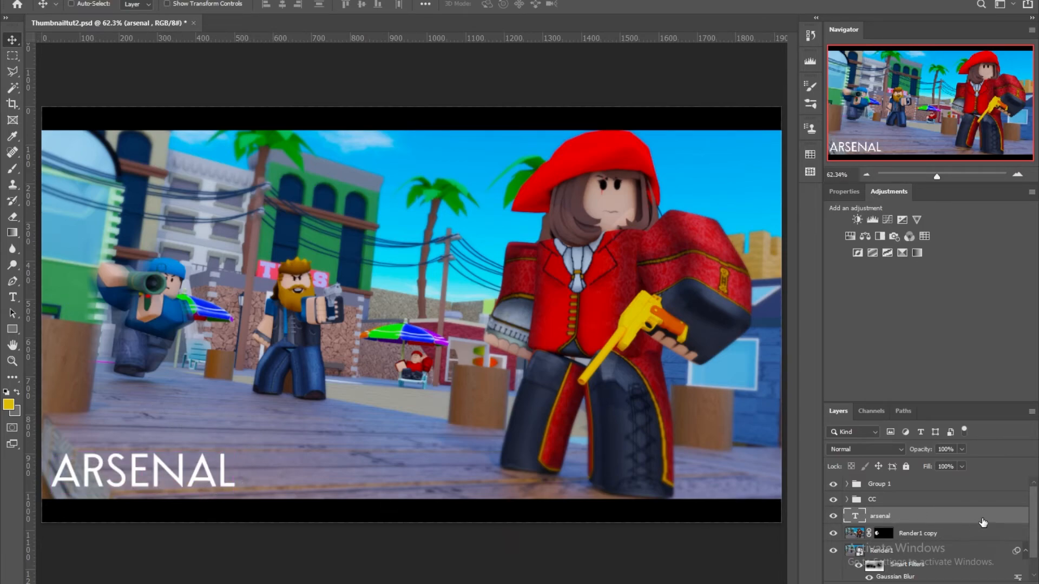
Step: Add a black drop shadow to the ARSENAL text layer with 47% opacity, a 90° angle and 9 px distance
double_click(1019, 517)
left_click(563, 390)
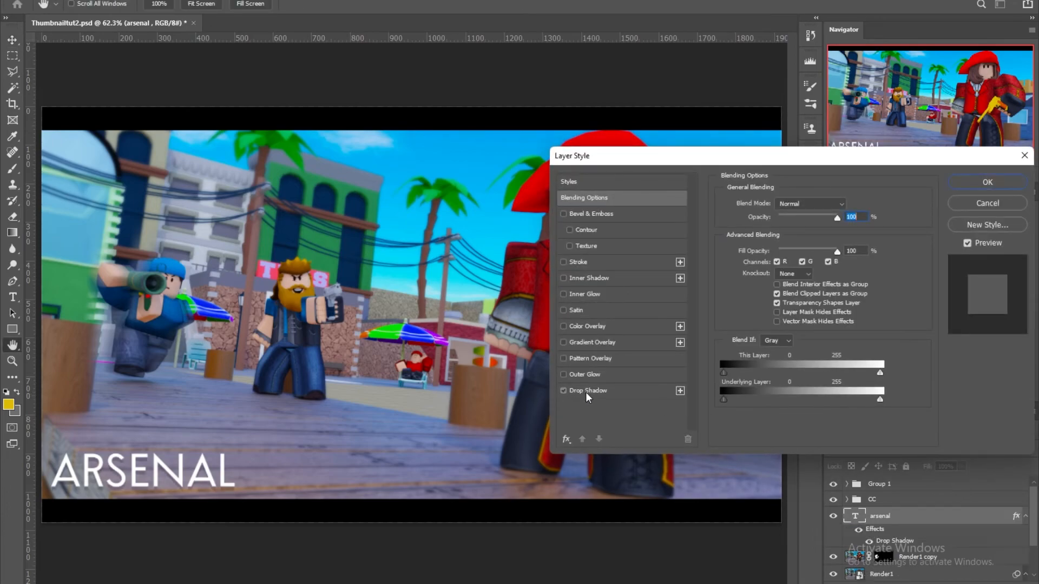
left_click(587, 392)
left_click_drag(785, 215, 796, 218)
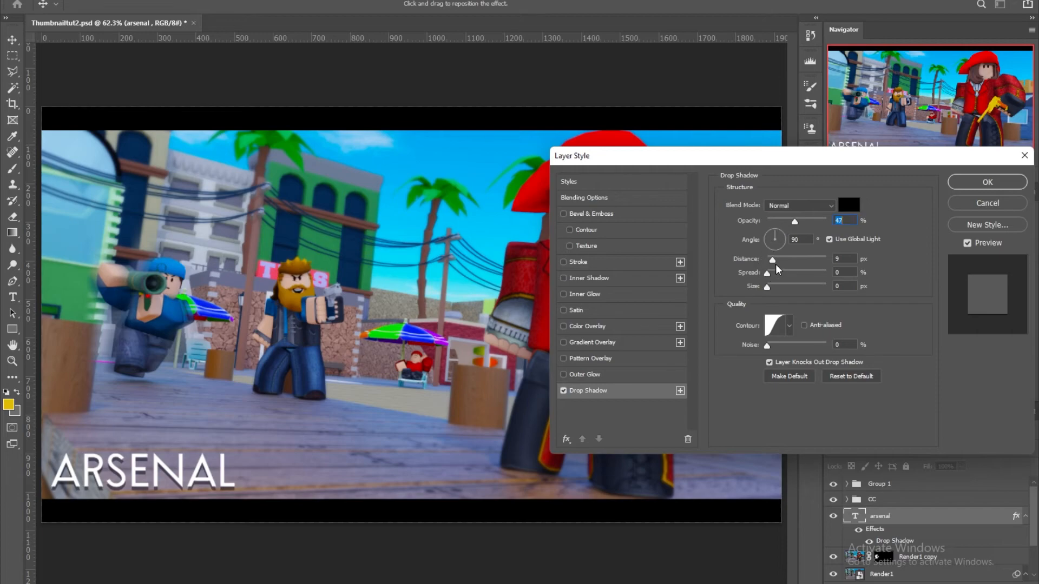
left_click(767, 287)
left_click(985, 182)
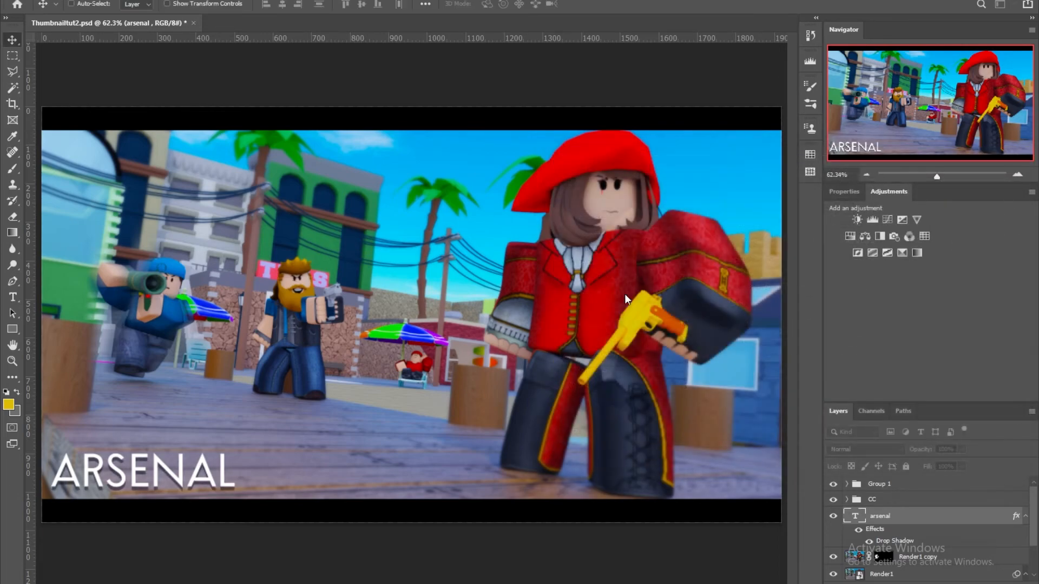